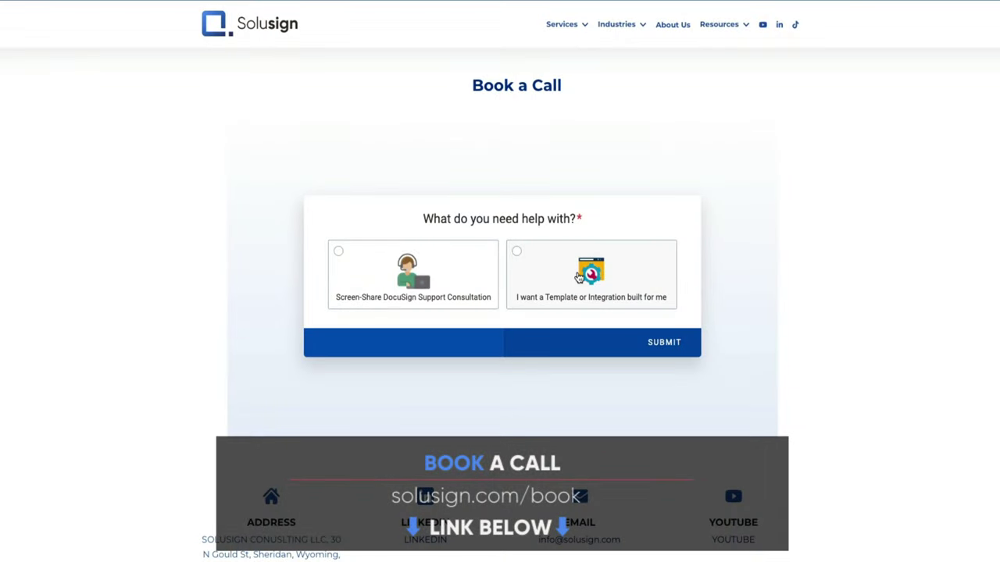
Step: Book a DocuSign Integration call for Feb 23 at 18:00, then start the cheat sheet download
click(579, 277)
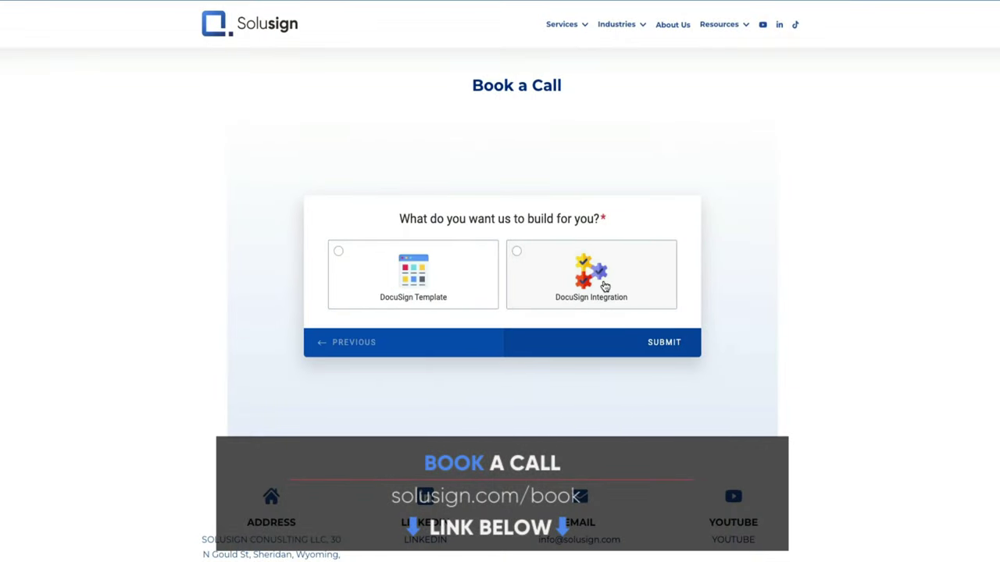
click(605, 287)
click(599, 263)
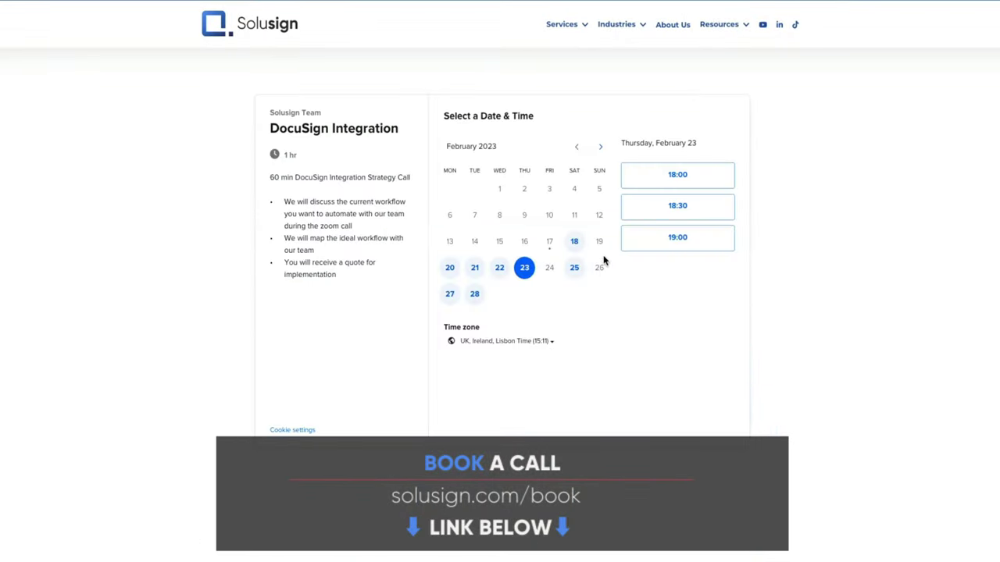
click(662, 184)
click(719, 173)
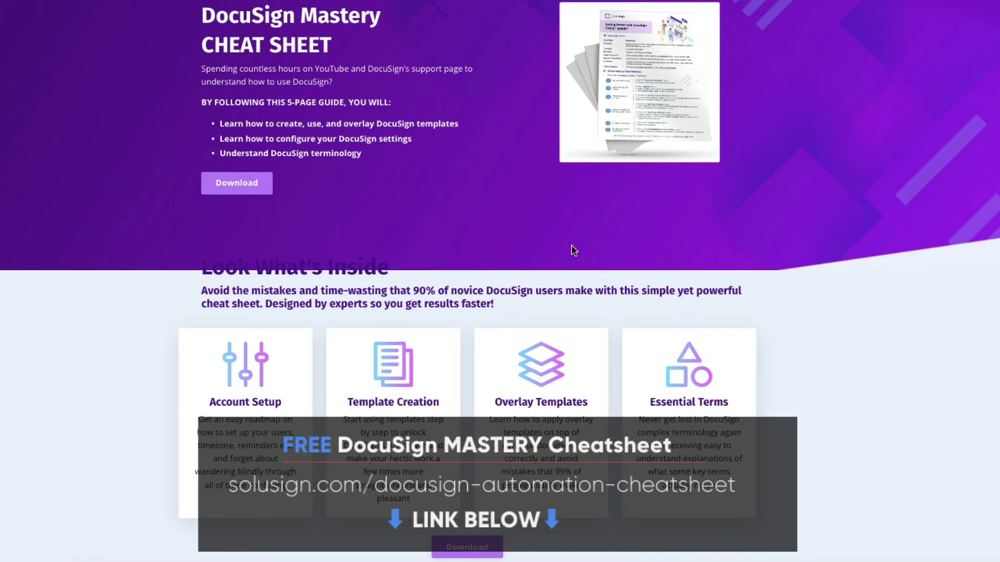
click(235, 187)
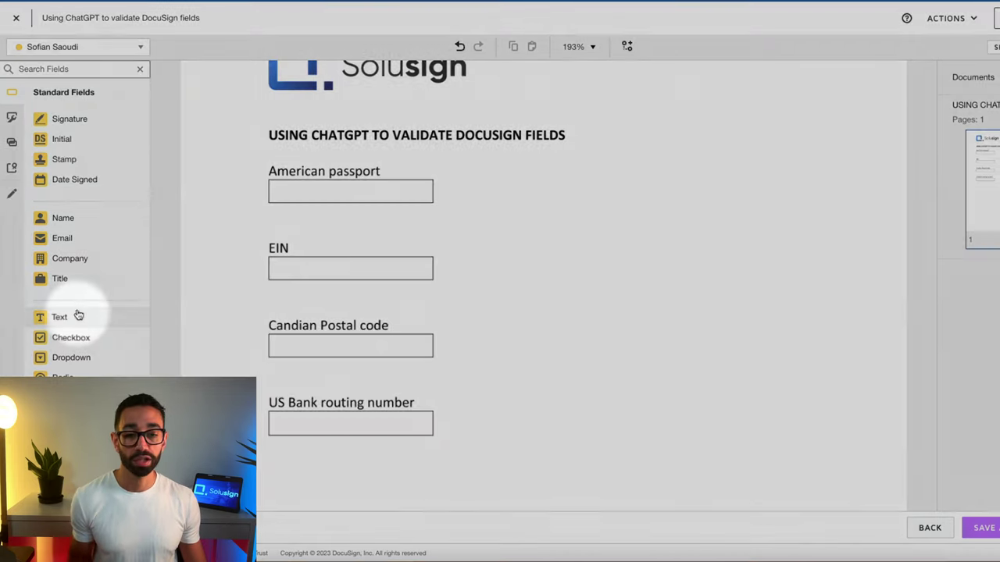
Step: Place a Text field on the American passport box and stretch it to fill, leaving validation at None
drag(74, 317, 272, 186)
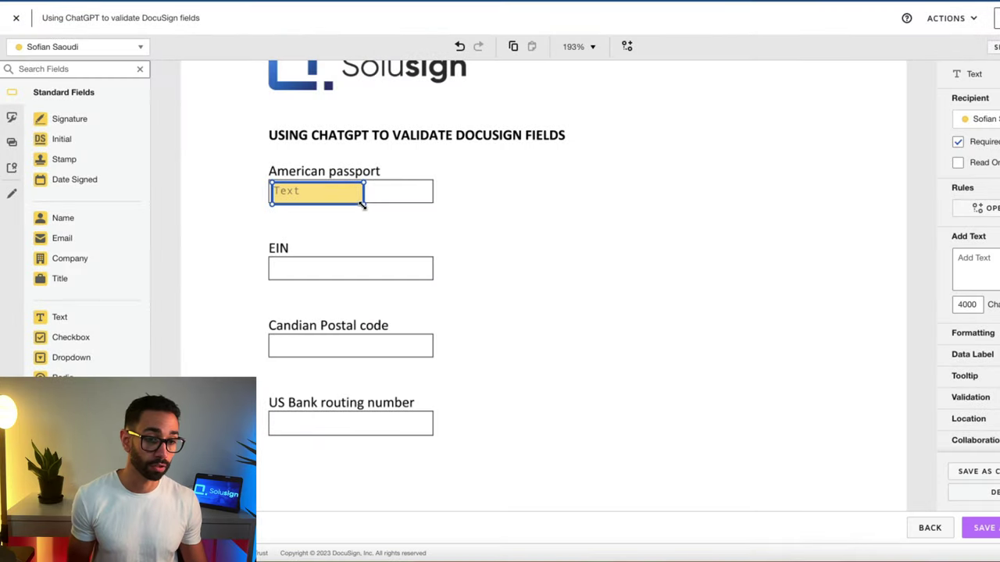
drag(367, 203, 433, 202)
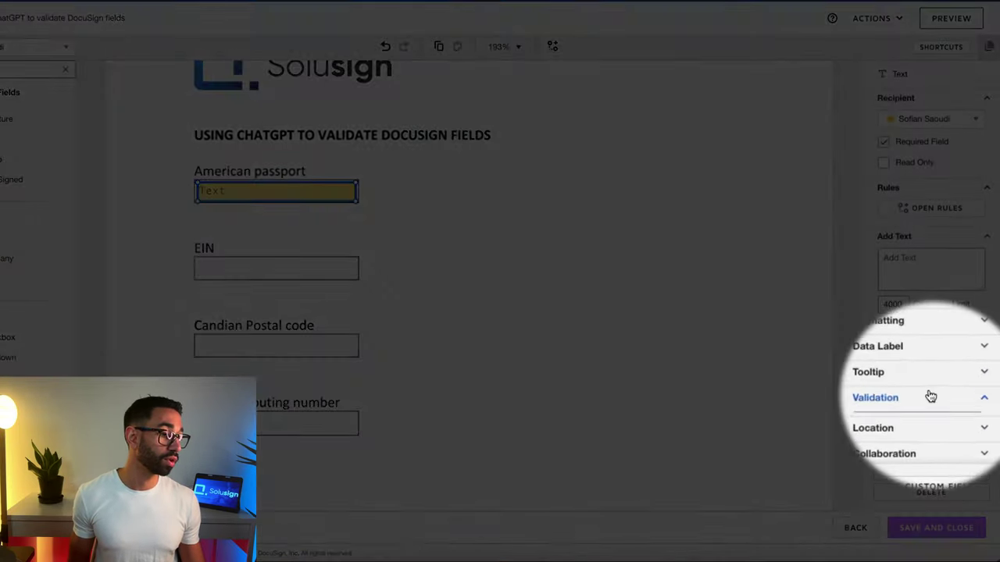
click(928, 396)
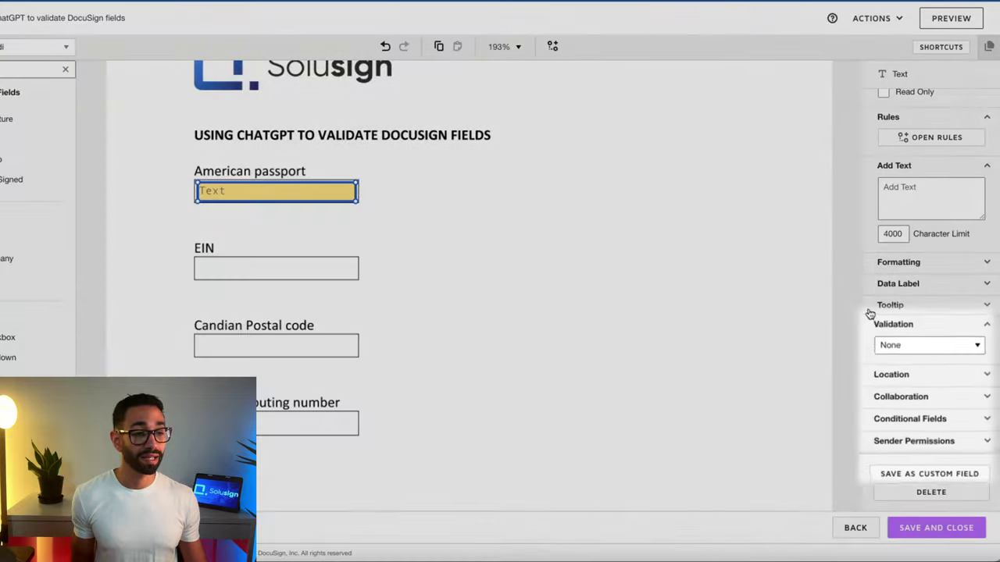
click(885, 343)
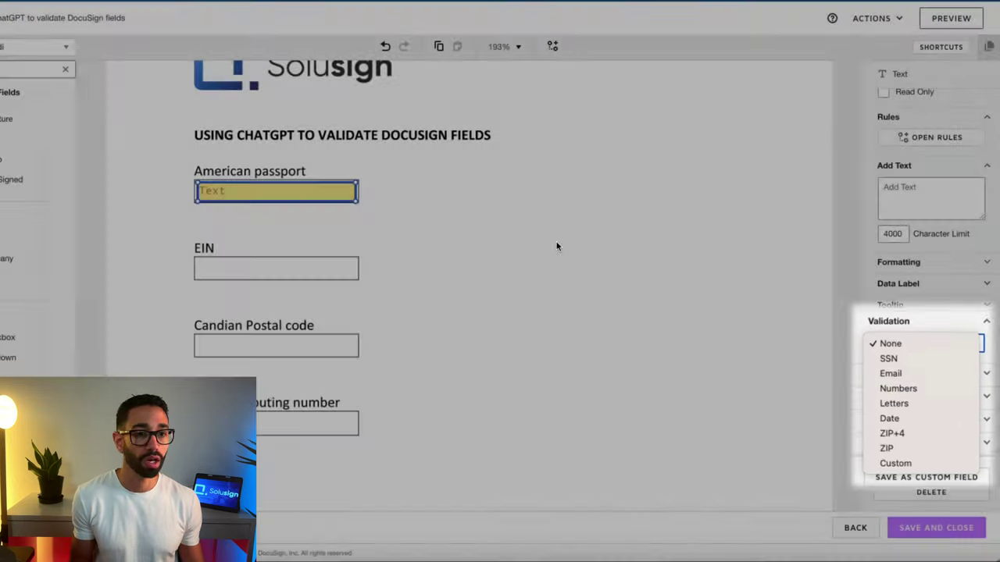
click(547, 246)
click(547, 246)
Step: Copy the passport field into the EIN box and set its validation to Numbers
click(291, 192)
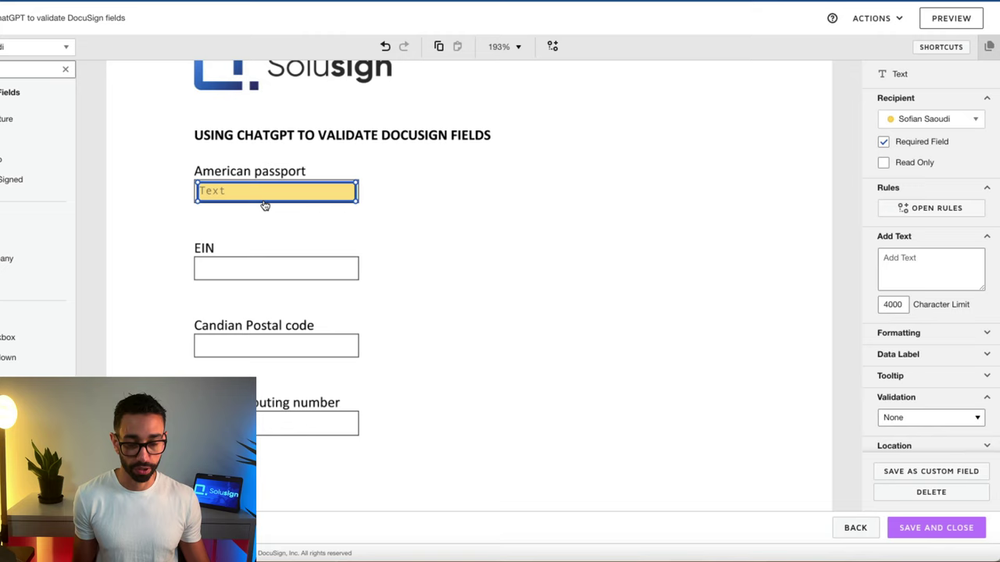
key(ctrl+c)
key(ctrl+v)
click(275, 267)
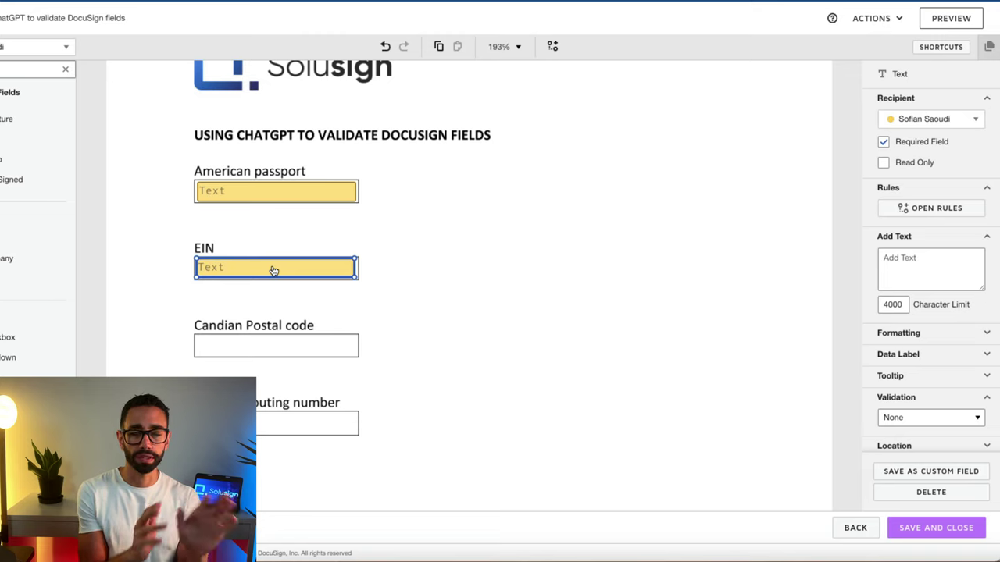
scroll(938, 383, down, 2)
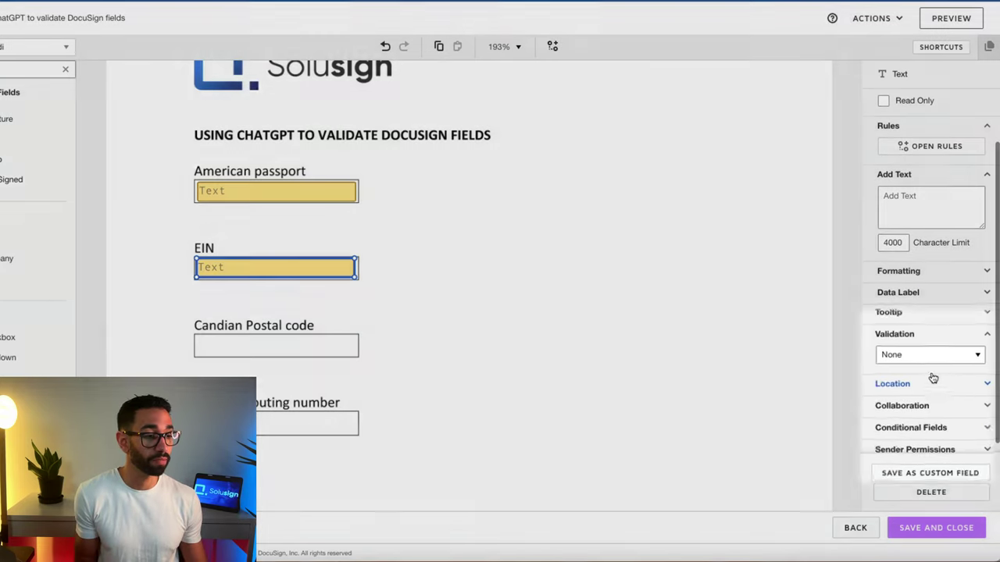
click(911, 352)
click(793, 341)
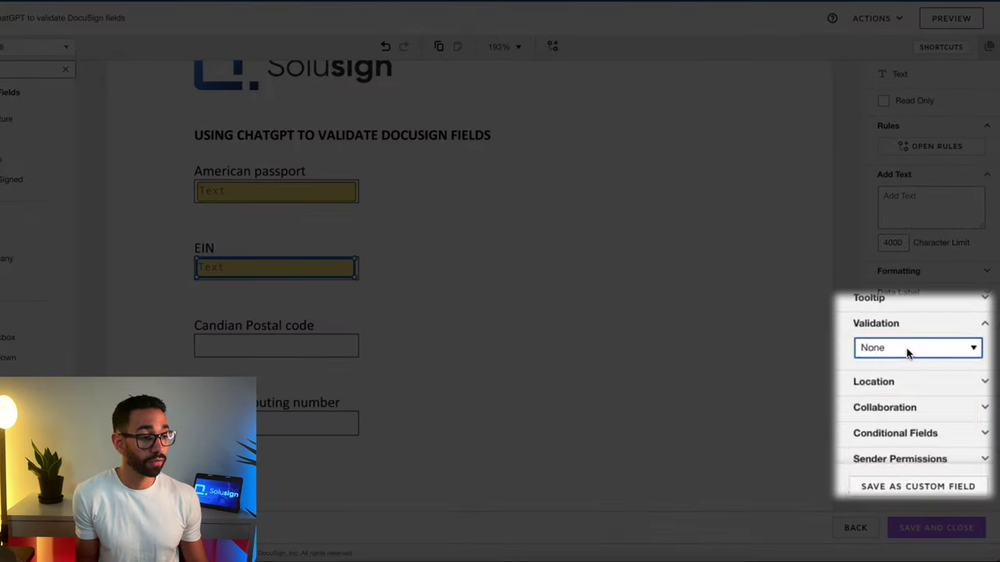
click(907, 349)
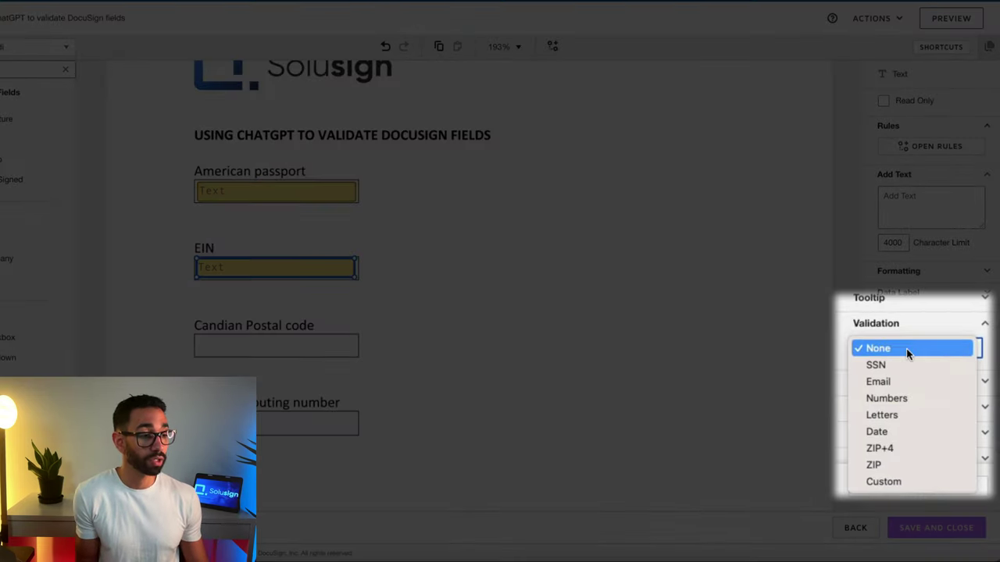
click(883, 398)
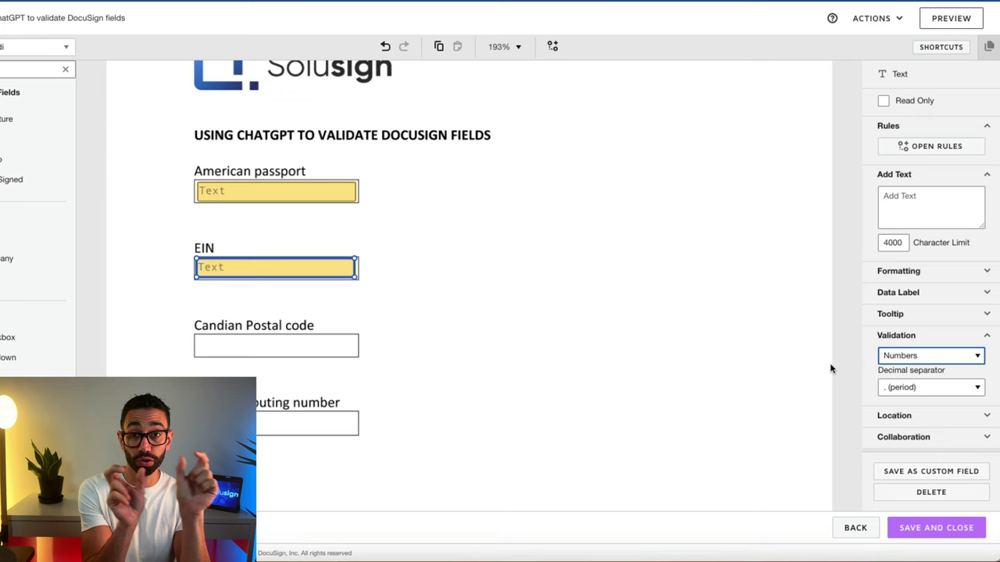
scroll(764, 352, down, 1)
Step: Add a Text field sized to fill the Candian Postal code box
click(587, 347)
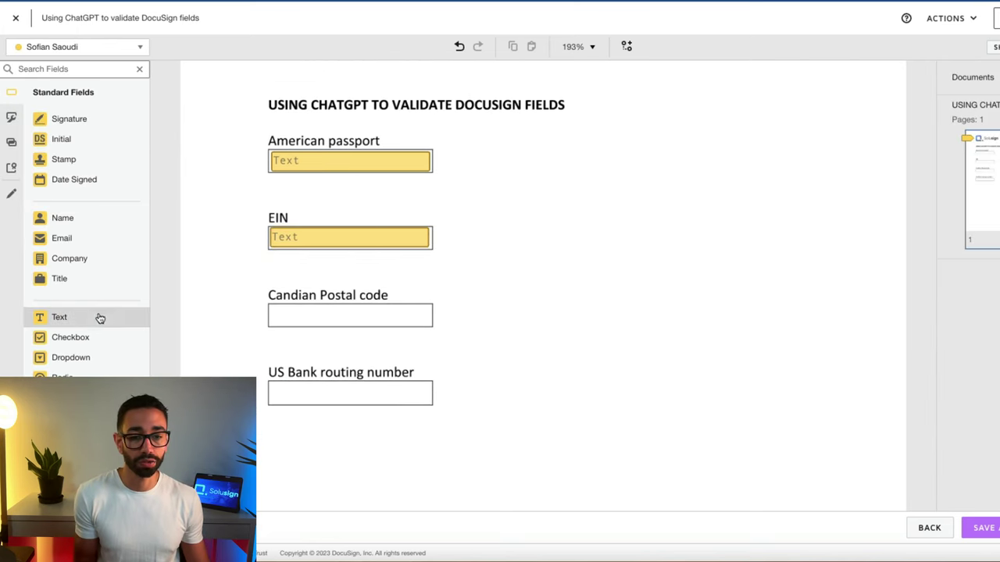
drag(24, 317, 221, 318)
drag(295, 317, 270, 306)
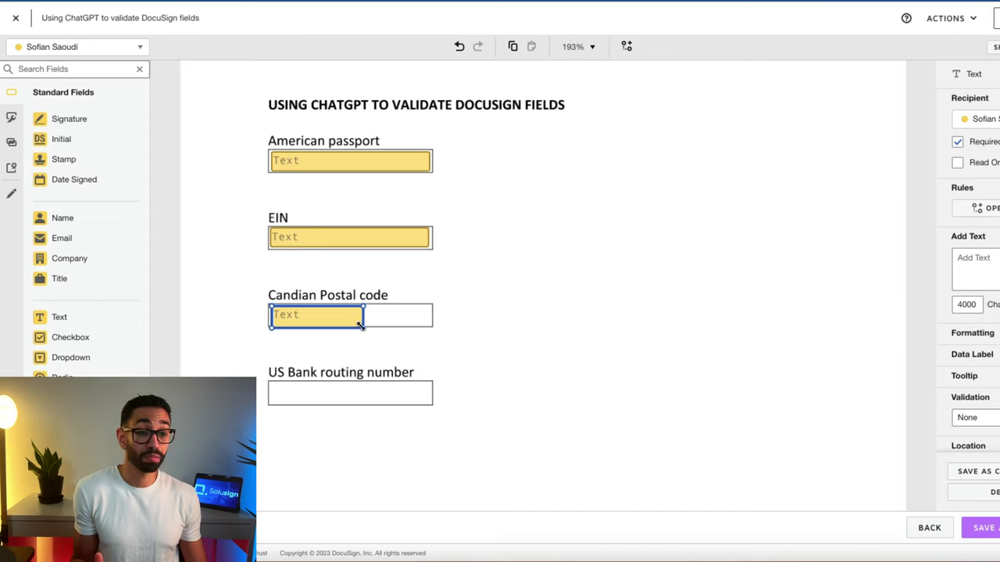
drag(360, 326, 427, 322)
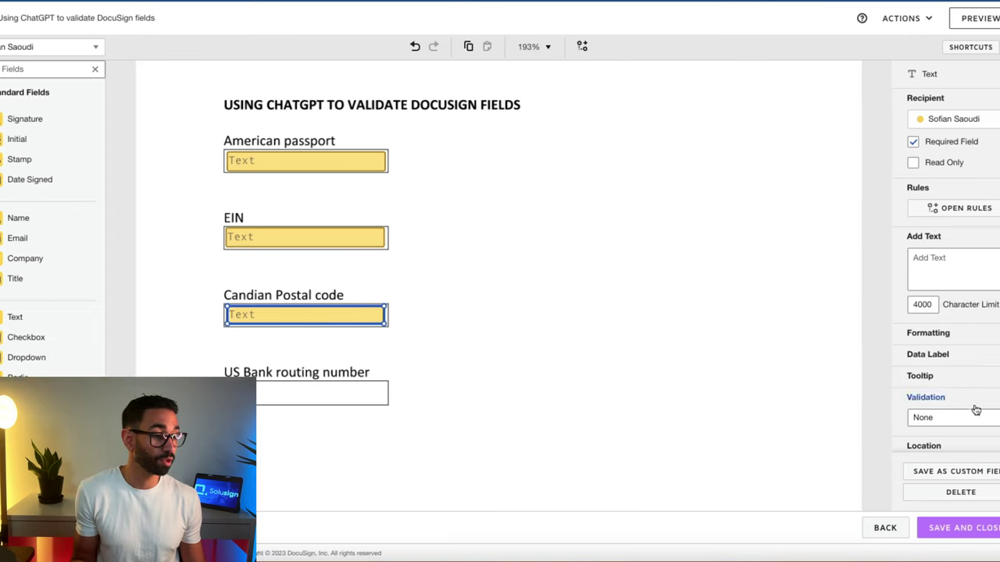
click(969, 417)
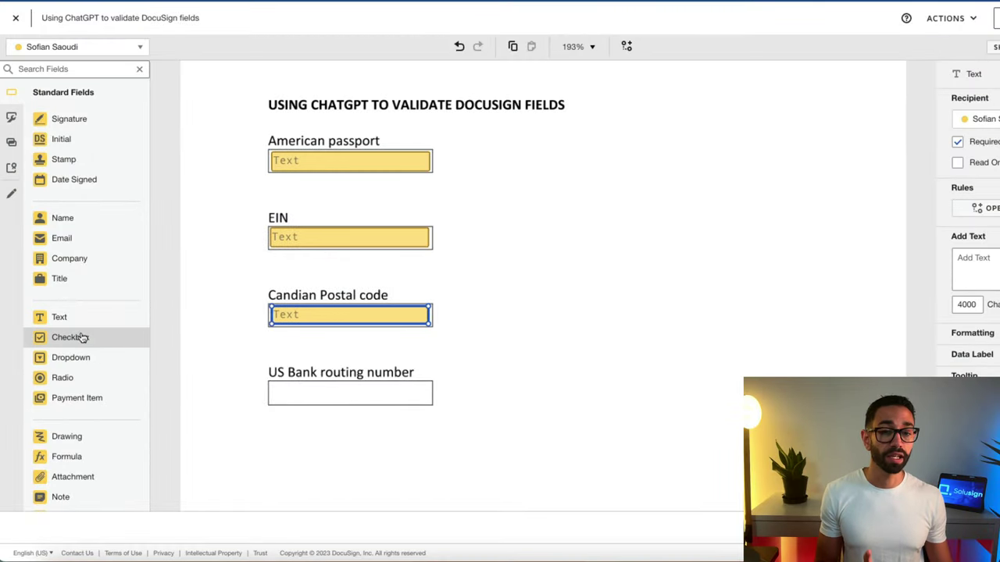
Step: Add a Text field to the US Bank routing number box with a 9-character limit
drag(62, 317, 270, 385)
drag(360, 404, 430, 401)
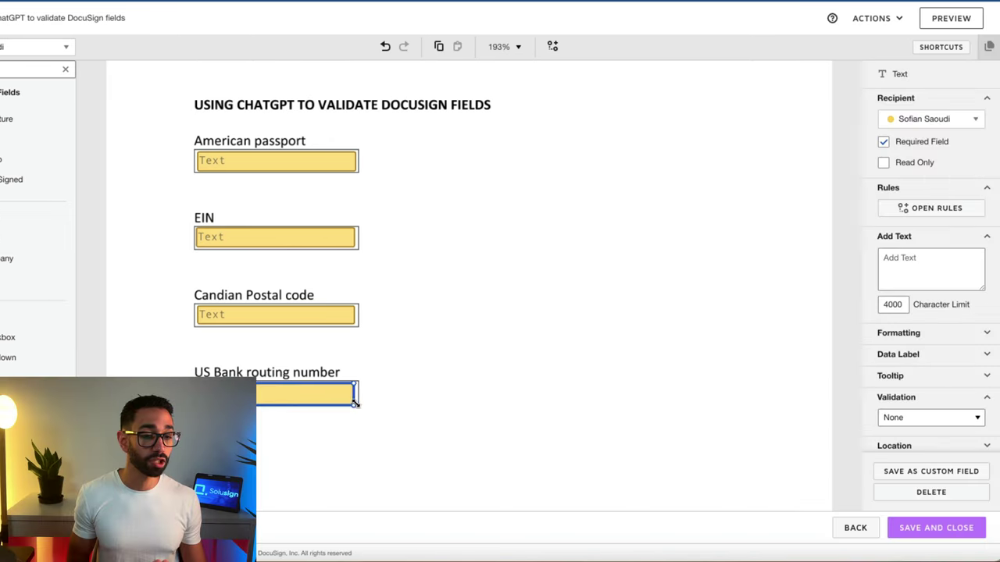
click(934, 334)
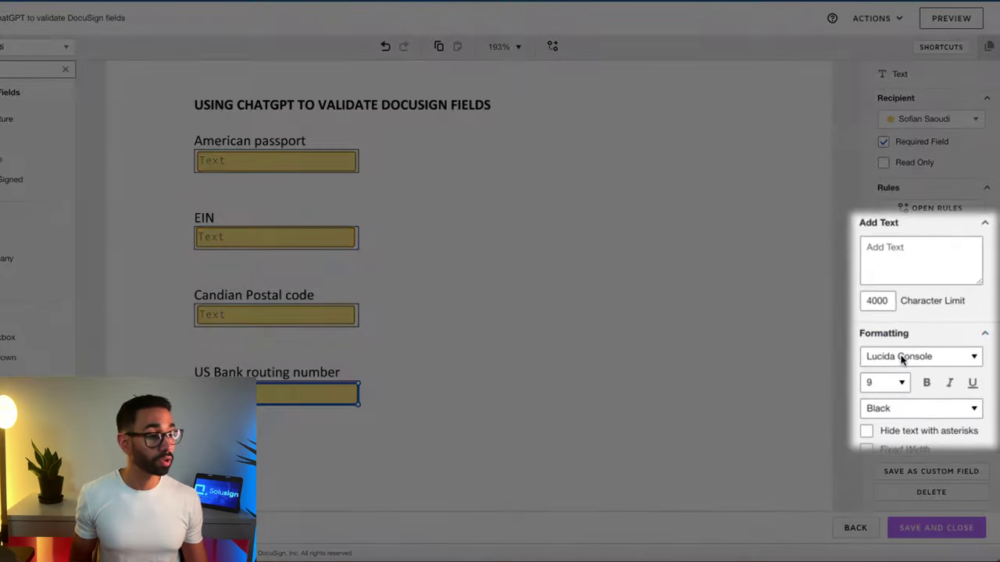
double_click(892, 305)
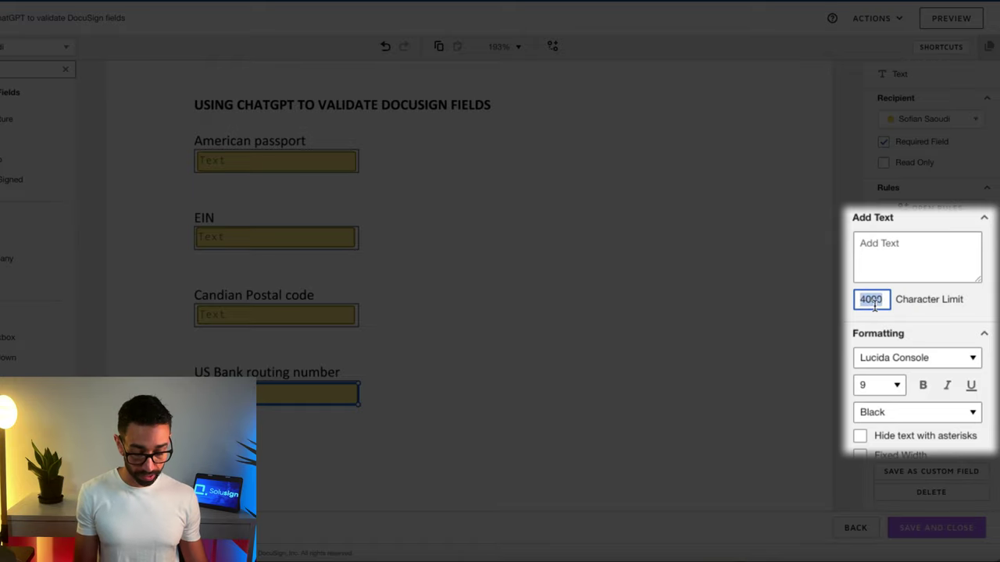
text(9)
scroll(917, 391, down, 3)
click(917, 415)
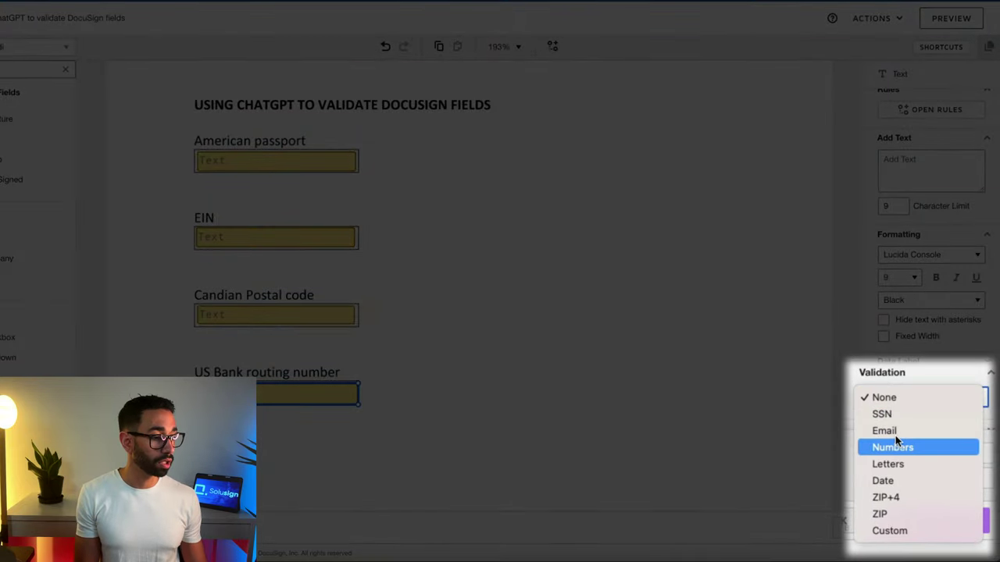
scroll(889, 313, up, 3)
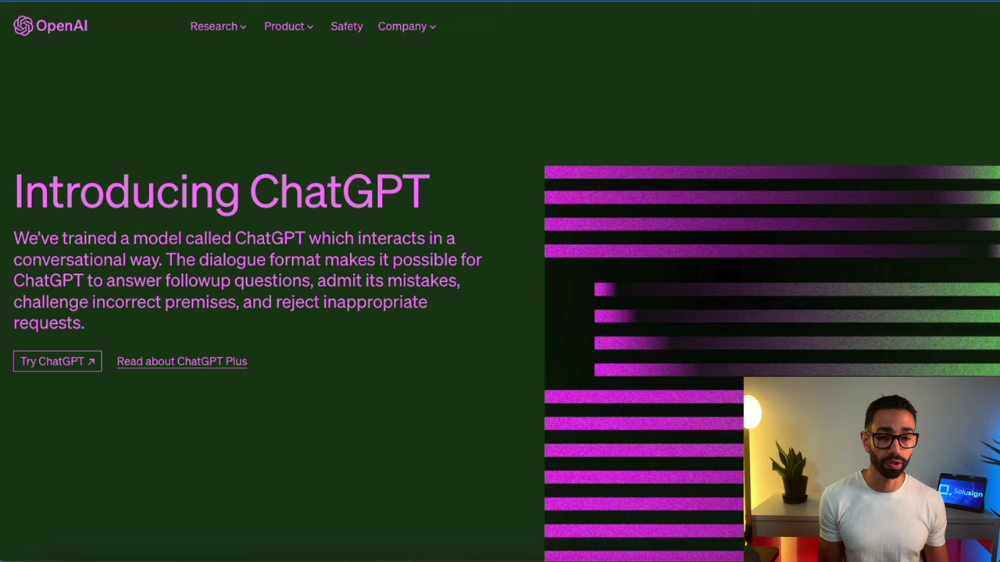
Step: Ask ChatGPT for an American passport regex, getting ^[A-Z]{2}\d{7}$
click(73, 360)
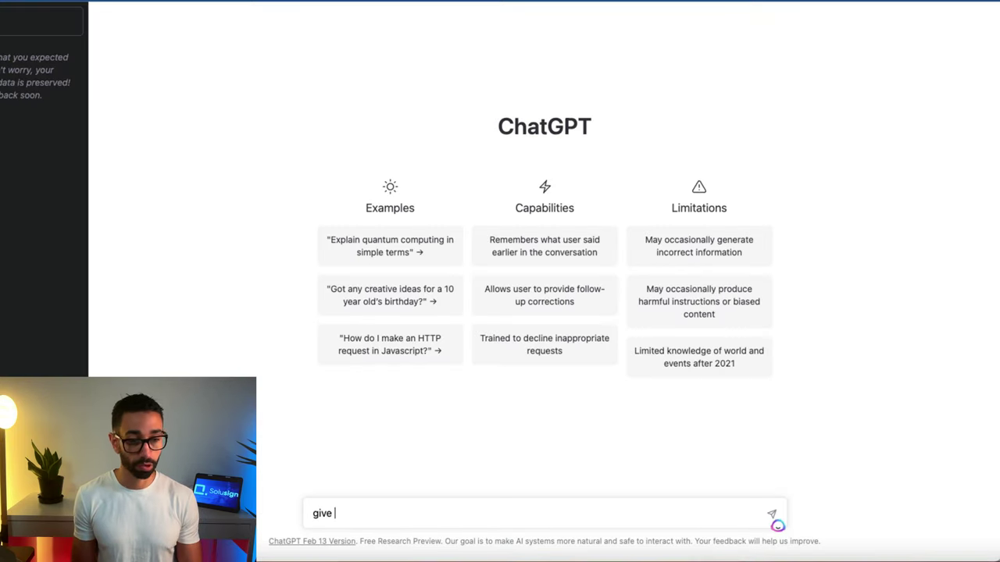
text(gex for mn )
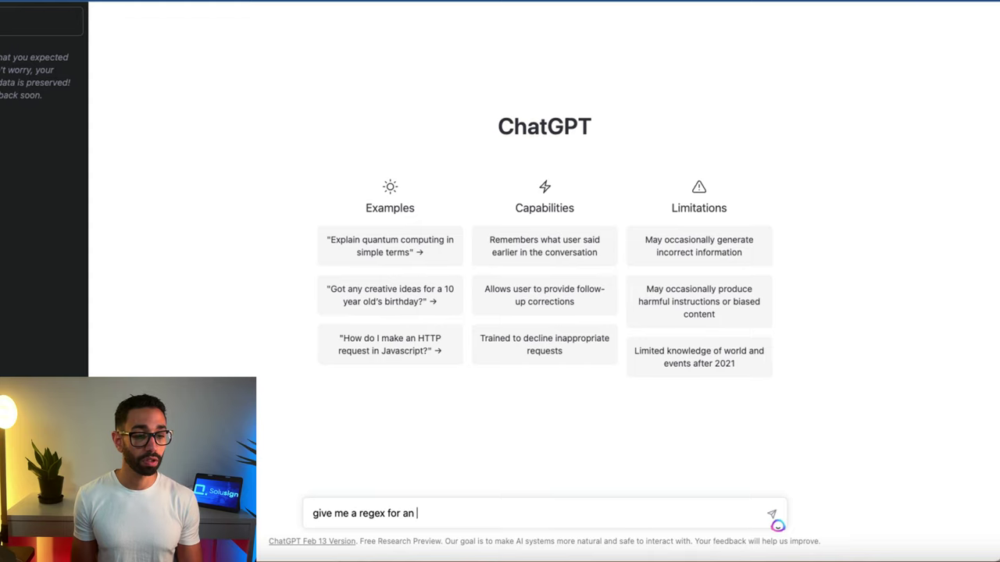
text(american pass)
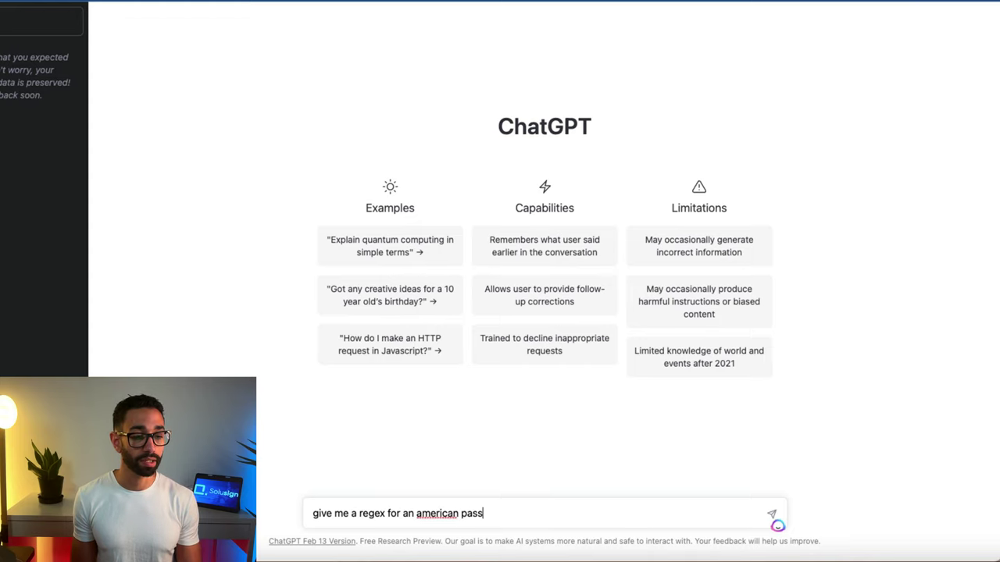
text(port)
key(Return)
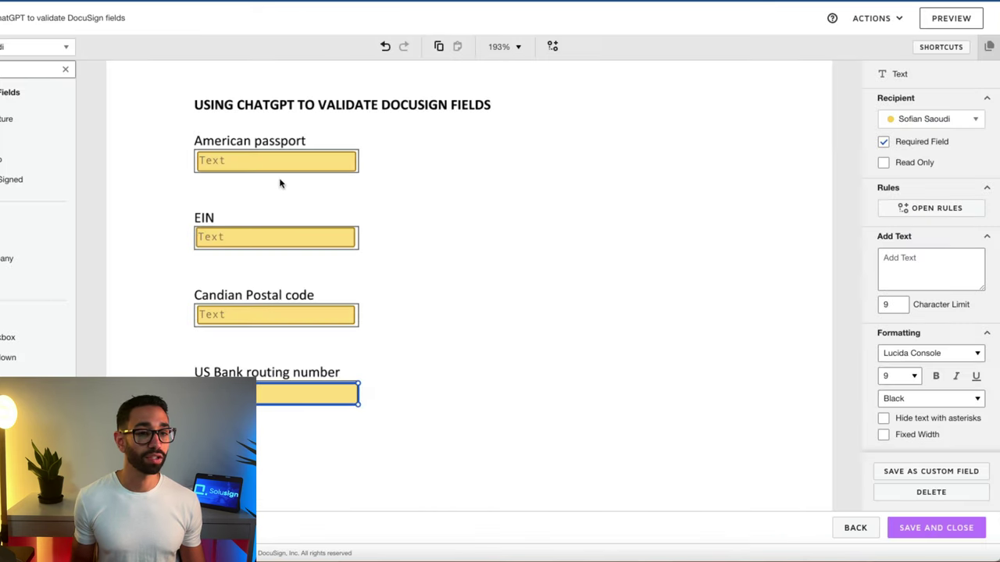
Step: Give the American passport field Custom validation with regex ^[A-Z]{2}\d{7}$
click(263, 162)
scroll(935, 348, down, 3)
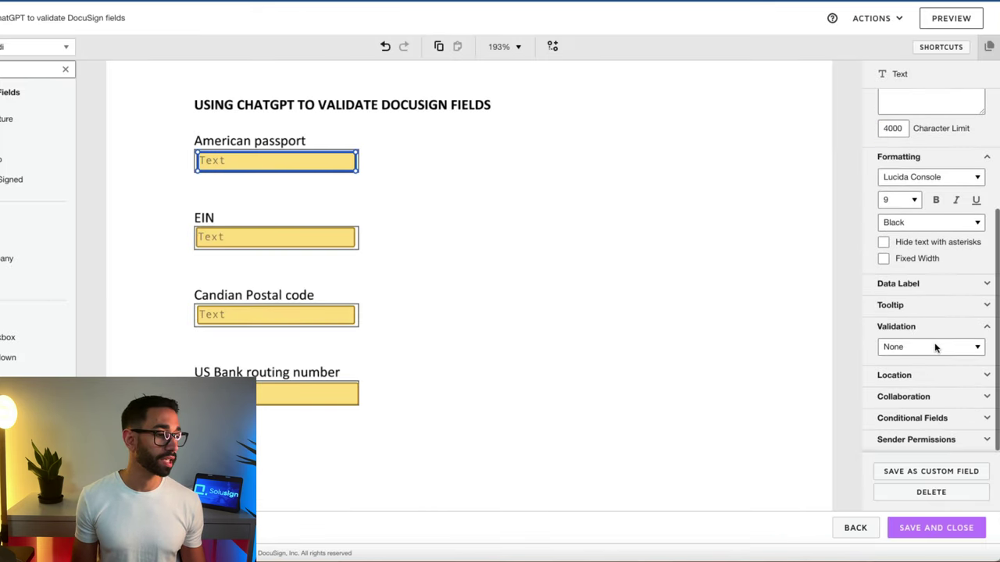
click(929, 346)
click(873, 470)
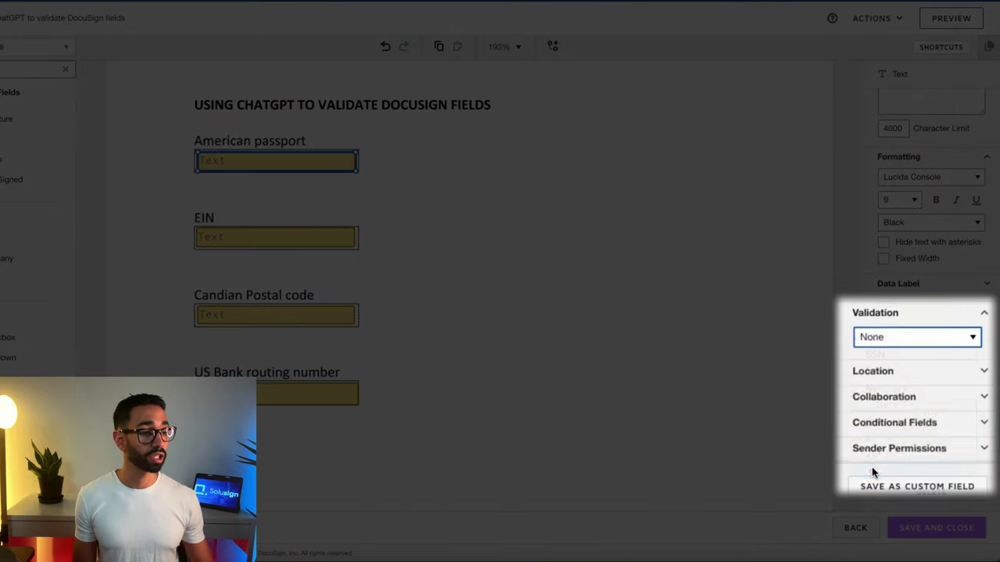
click(890, 374)
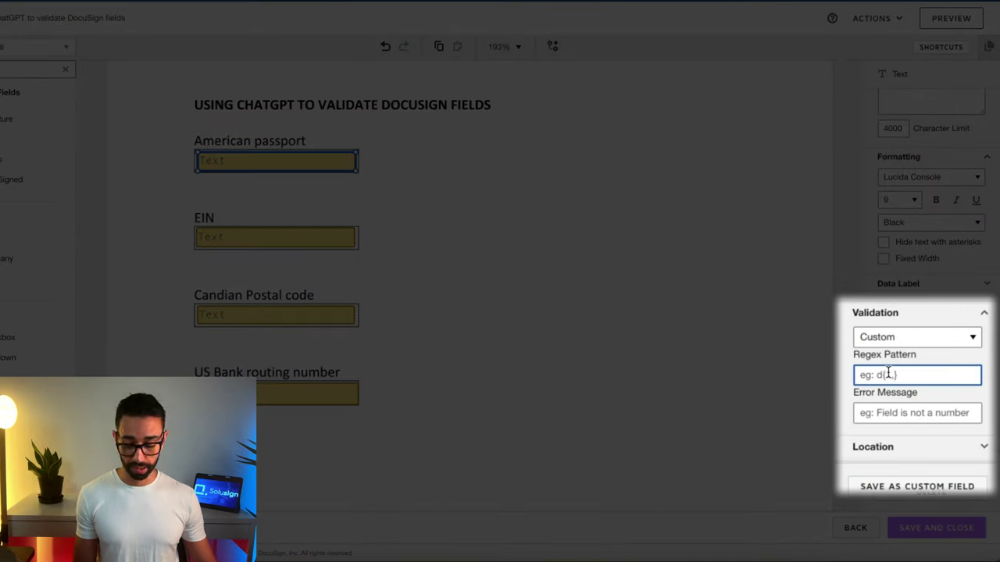
text(^[A-Z]{2}\d{7}$)
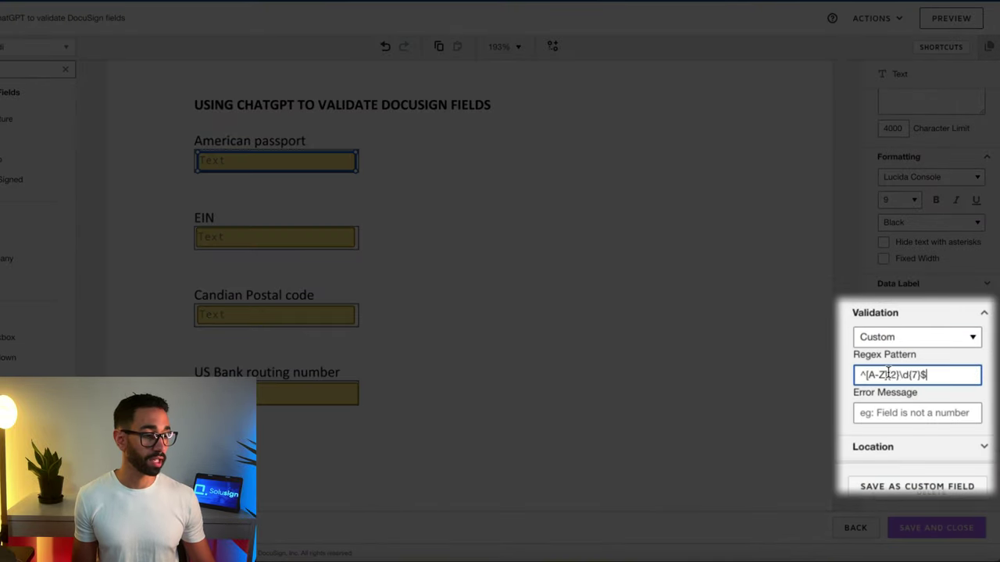
click(898, 412)
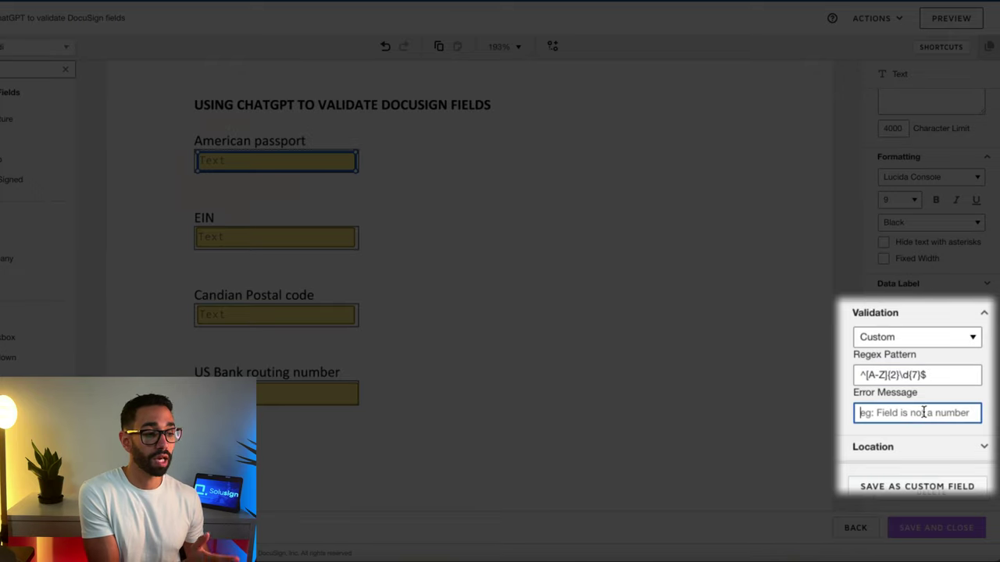
click(676, 302)
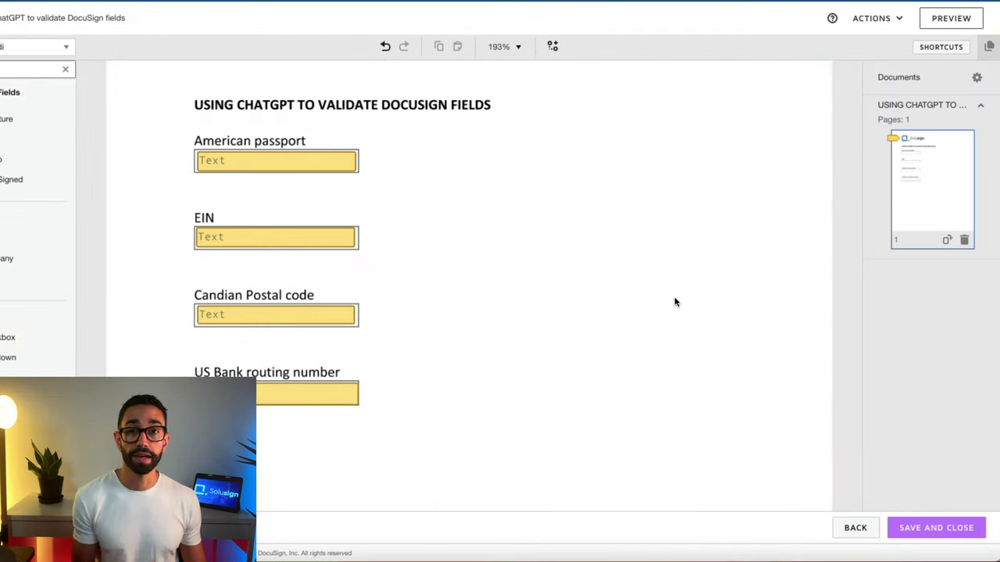
click(247, 161)
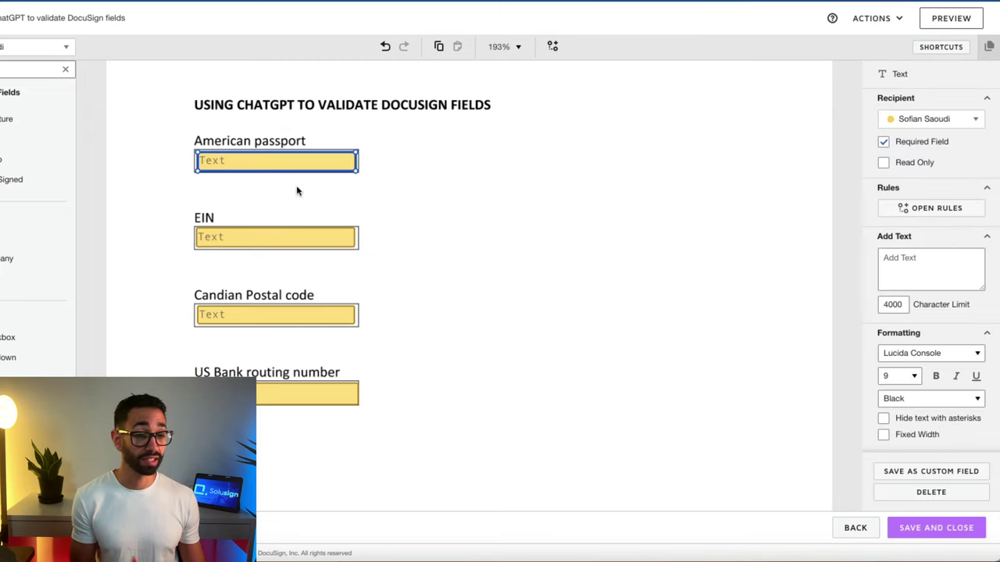
click(217, 240)
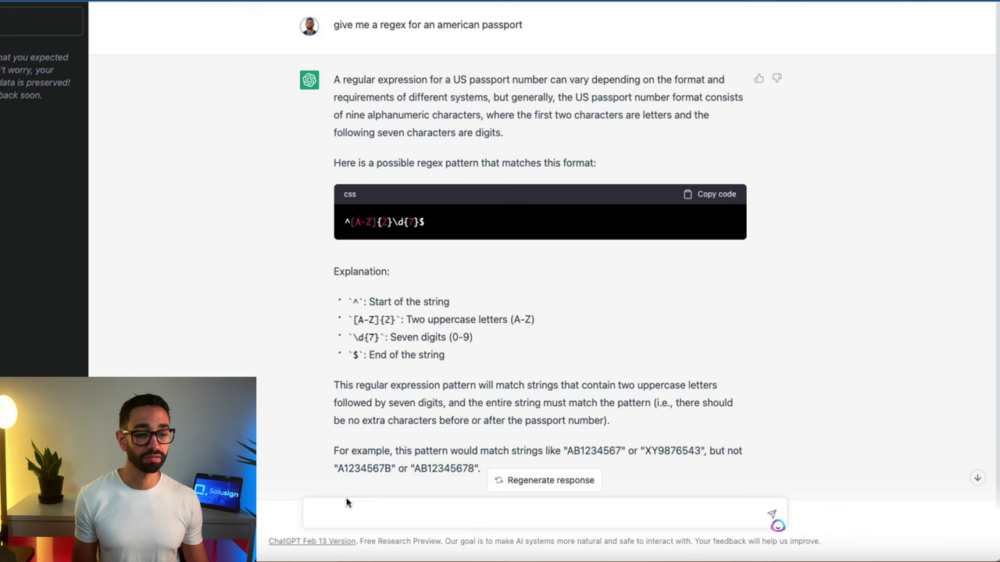
Step: Ask ChatGPT for an American EIN regex and copy the answer ^\d{2}-\d{7}$
text(give me a)
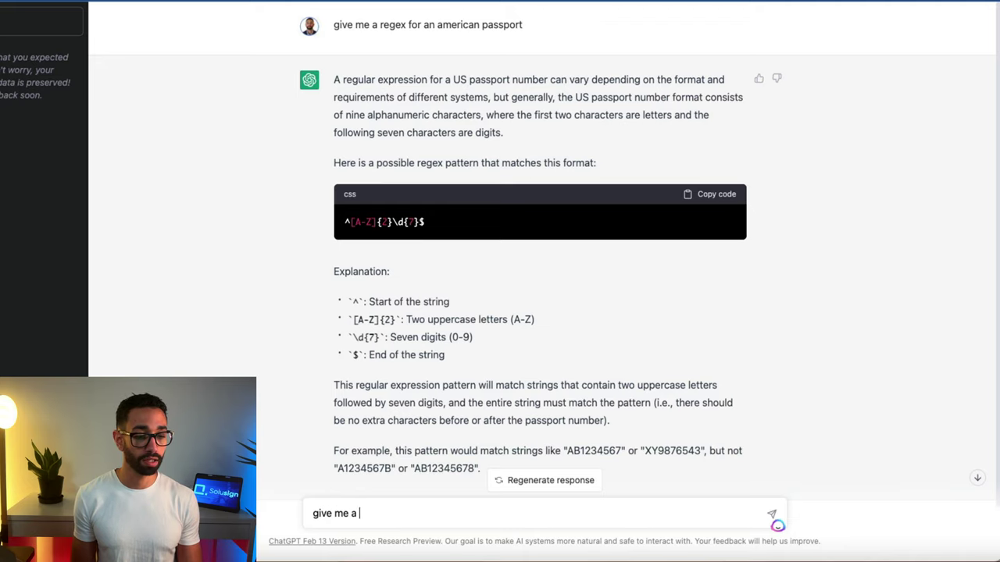
text( regex for an e)
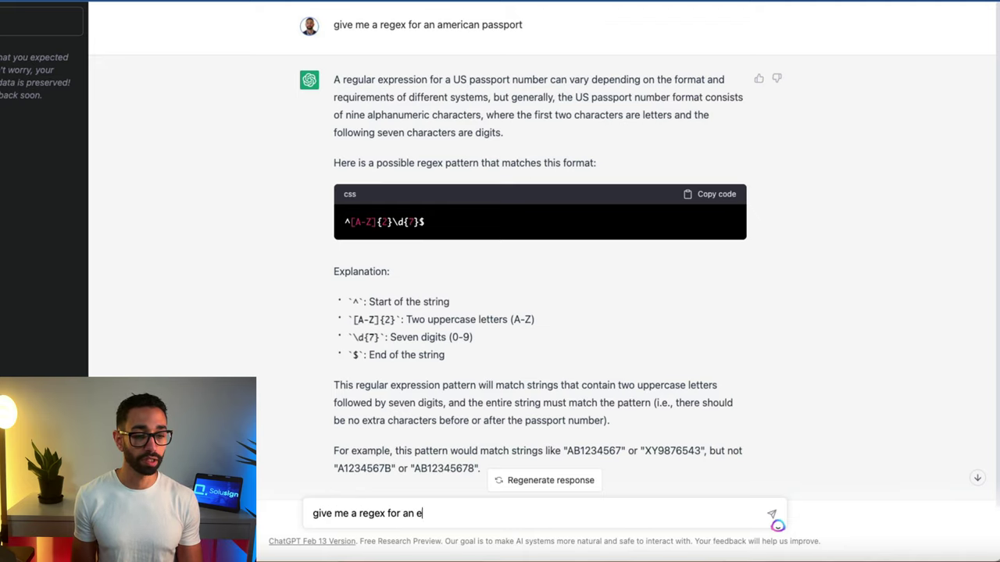
text(in in america)
key(Return)
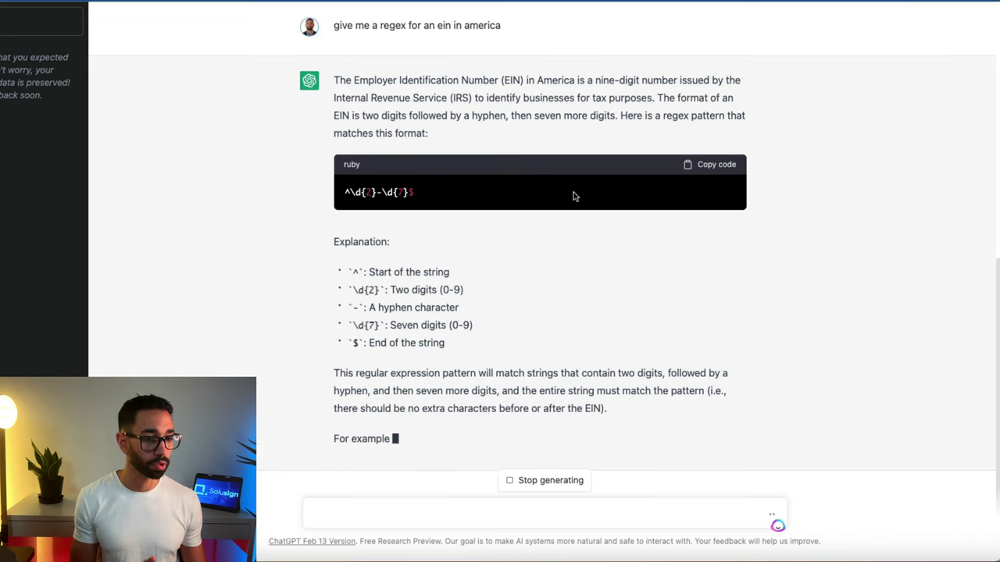
click(692, 118)
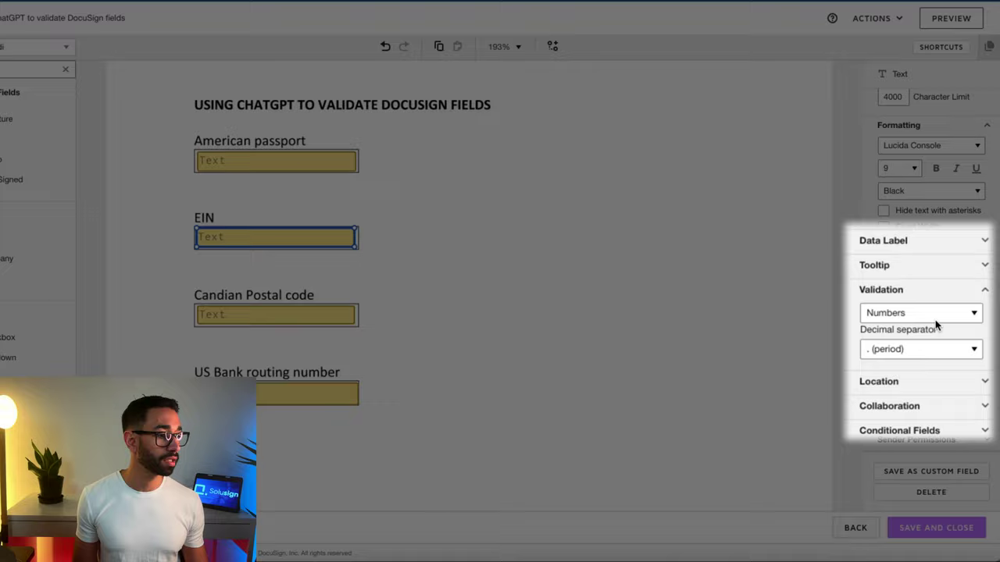
Step: Give the EIN field Custom validation with regex ^\d{2}-\d{7}$ and open the recipient preview
click(930, 315)
click(884, 395)
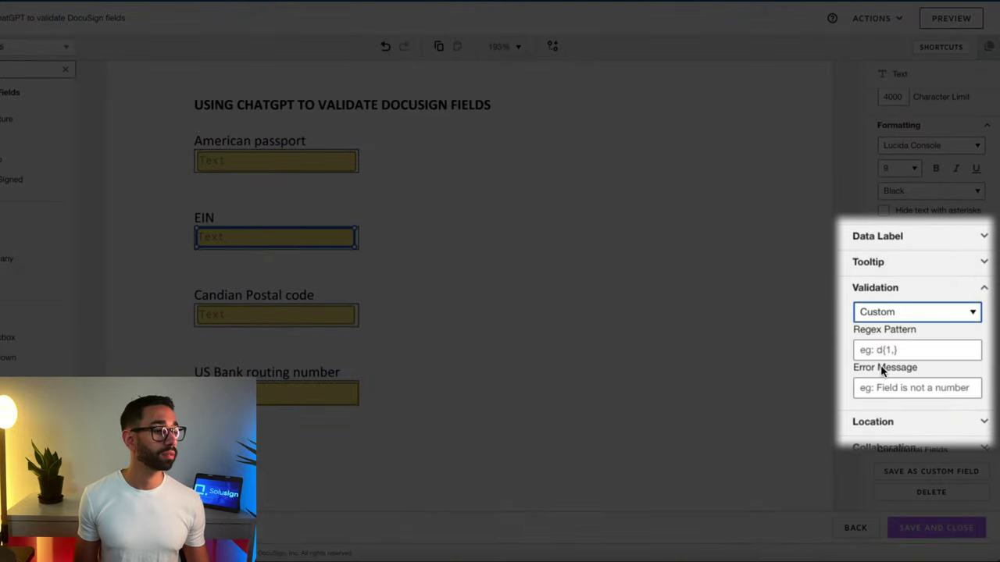
click(881, 350)
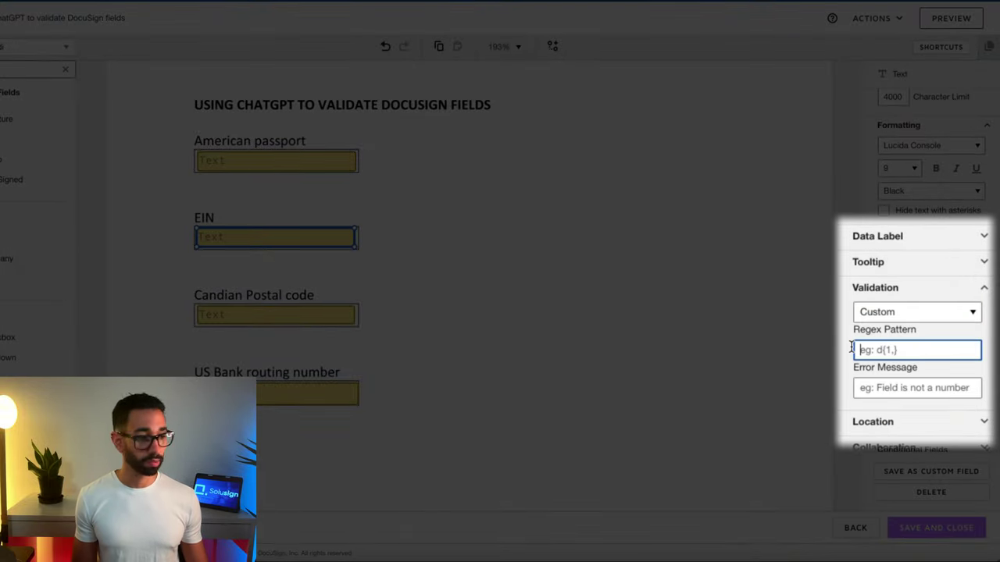
key(ctrl+v)
click(652, 306)
click(297, 249)
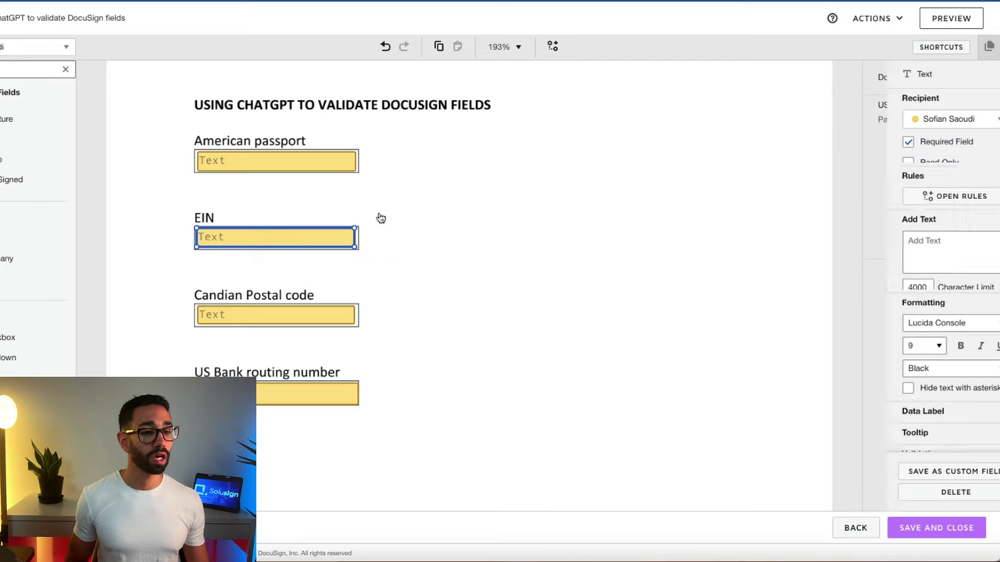
click(952, 18)
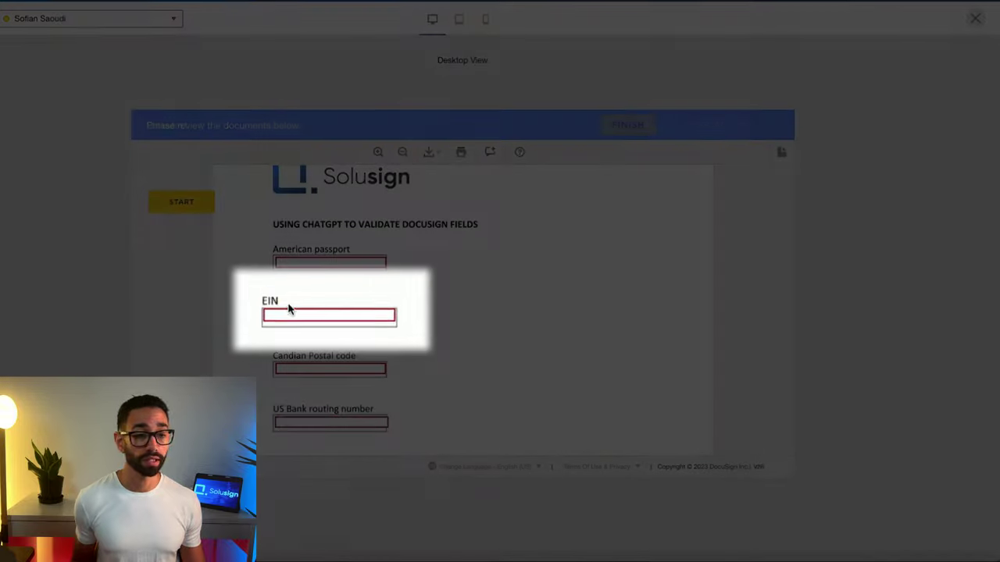
Step: In the preview, clear test text from the EIN field and enter the sample EIN 30-1264444
click(286, 314)
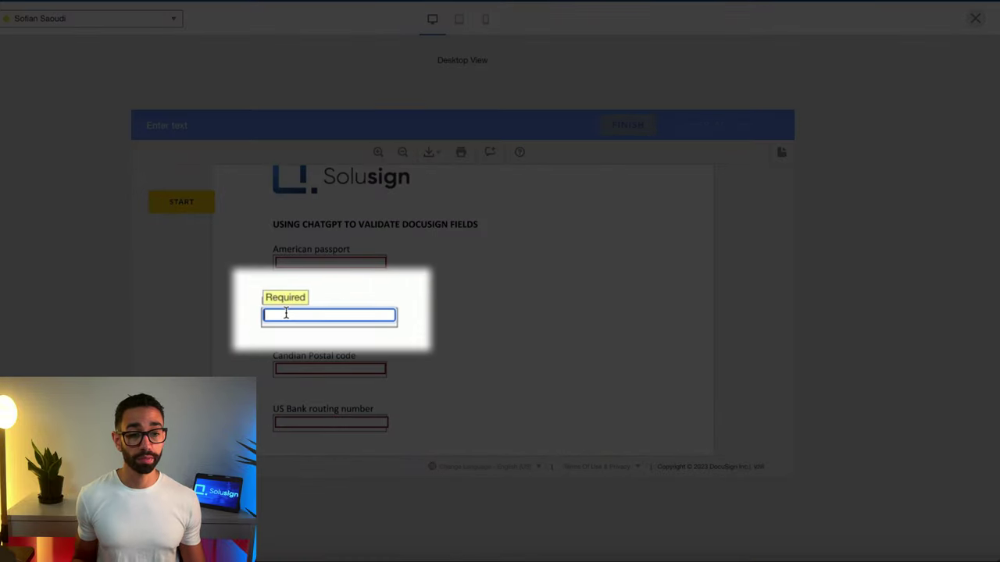
text(asdfdsa)
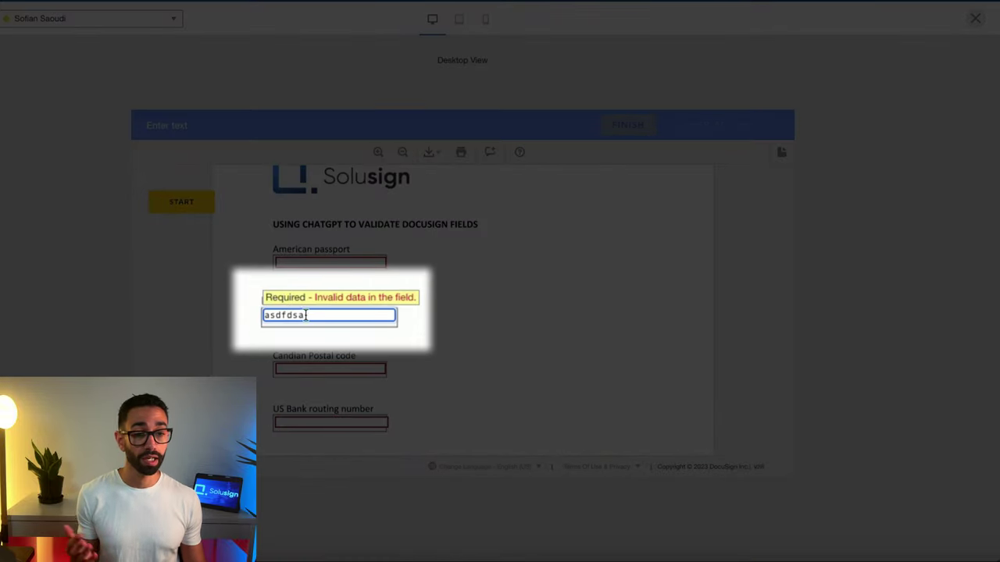
drag(344, 315, 257, 319)
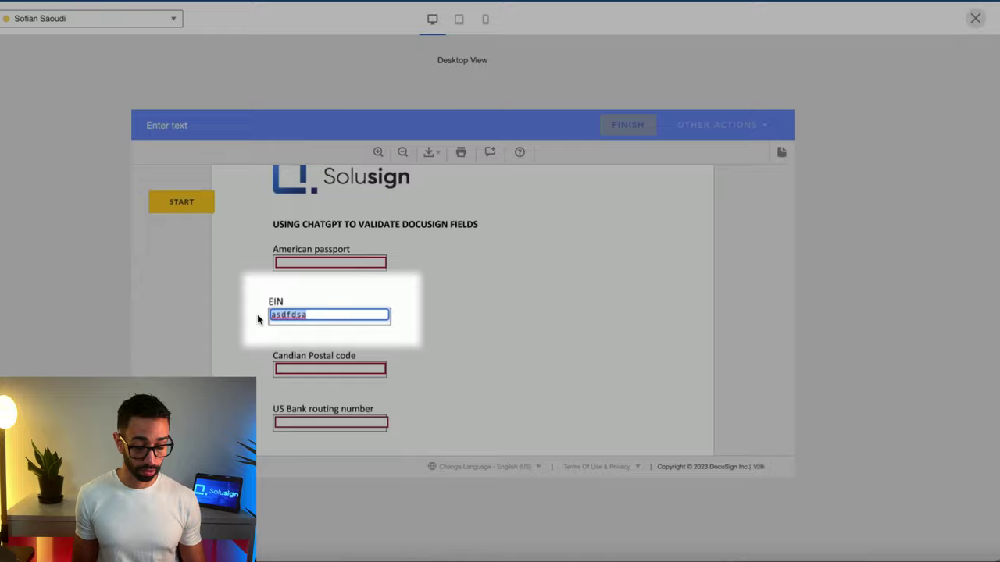
key(BackSpace)
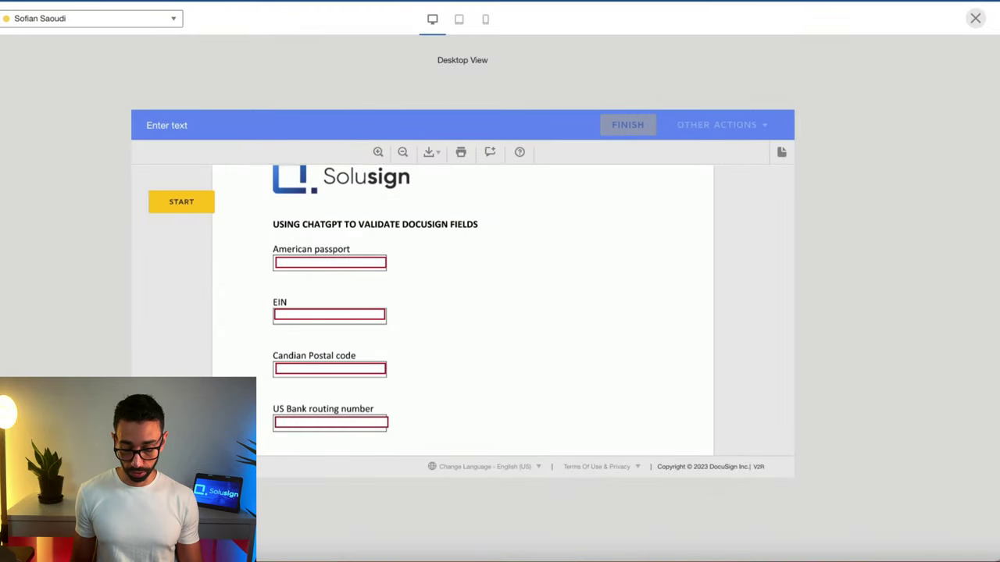
key(super+t)
text(30-1264444)
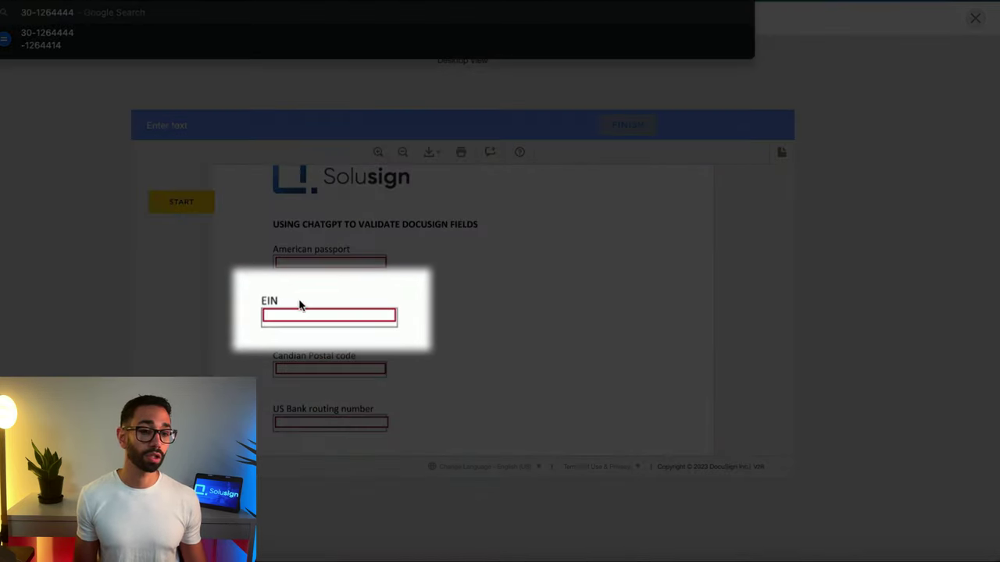
click(302, 314)
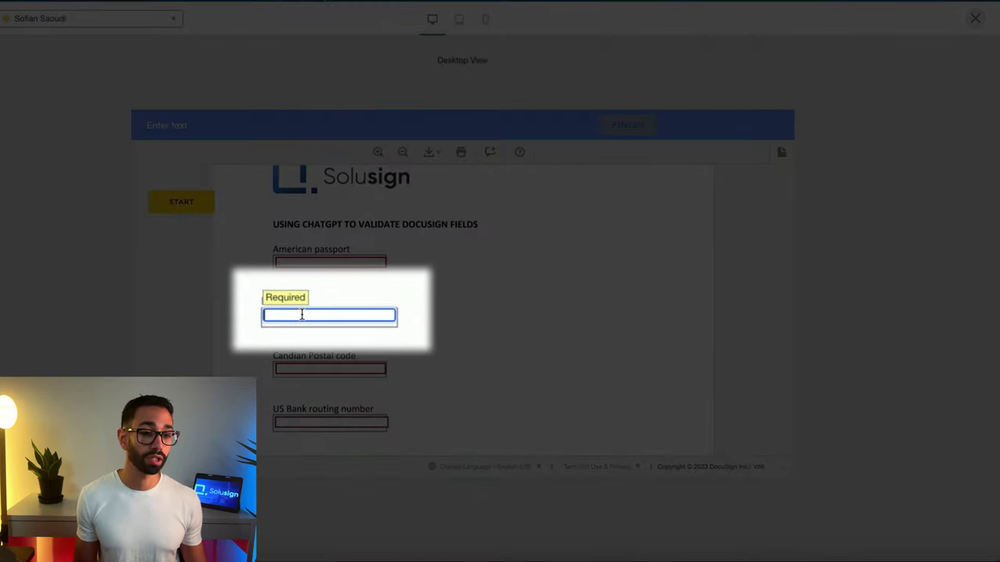
key(ctrl+v)
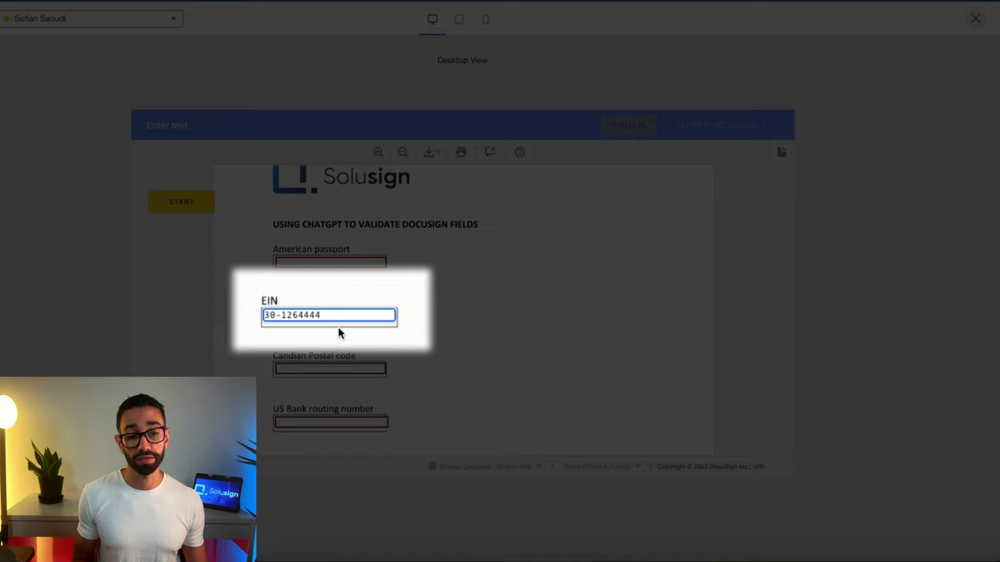
text(4)
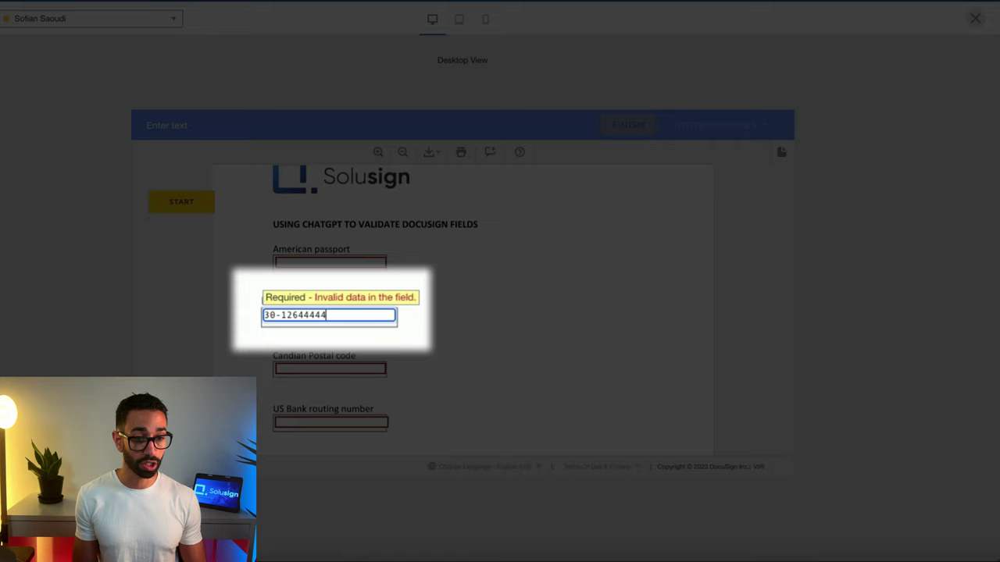
key(BackSpace)
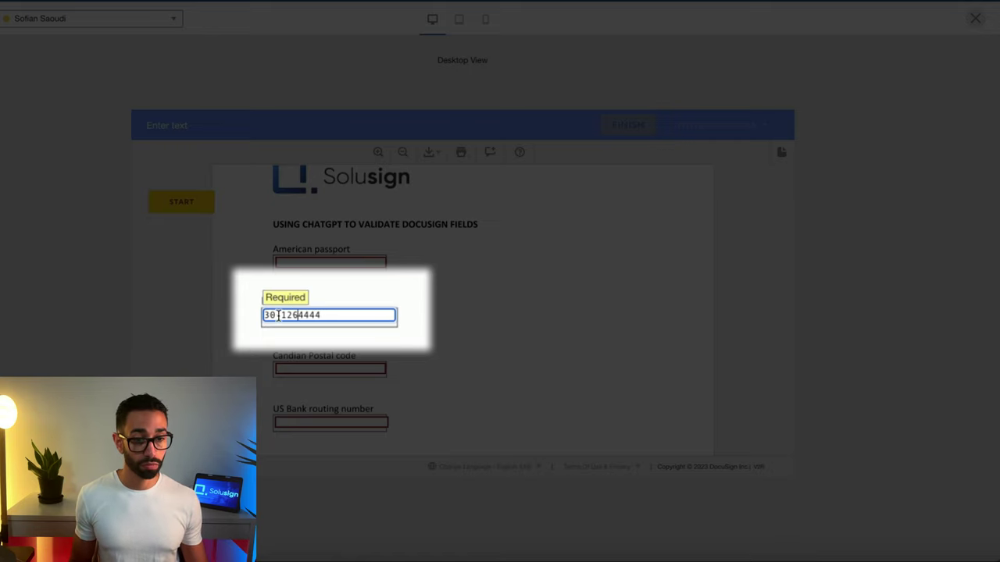
click(279, 315)
key(BackSpace)
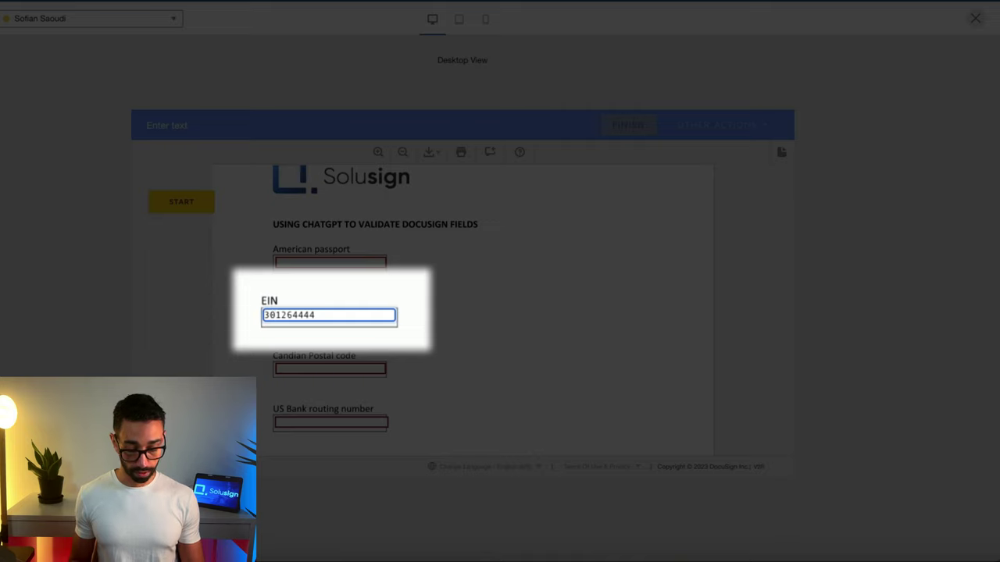
text(0)
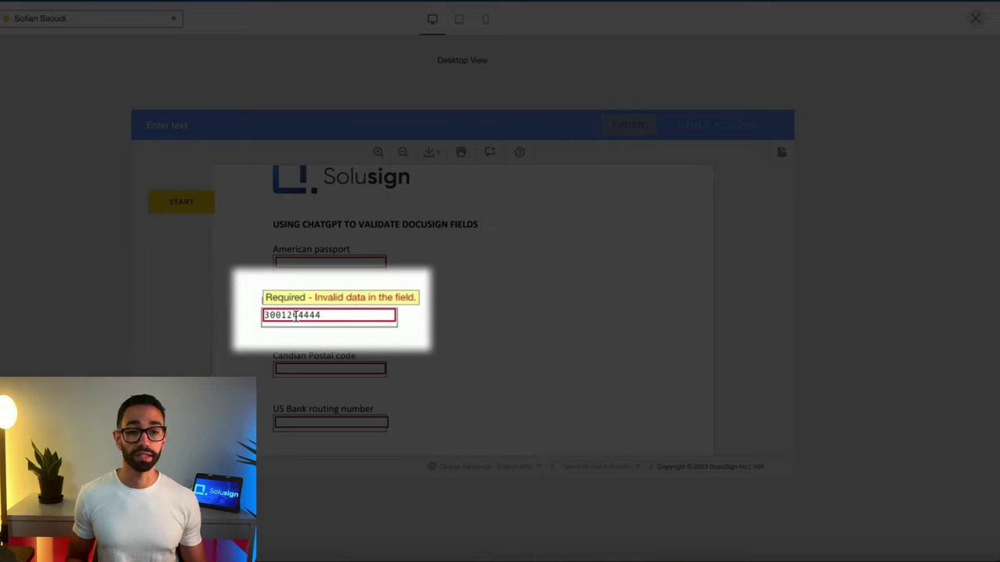
click(278, 314)
key(BackSpace)
text(-)
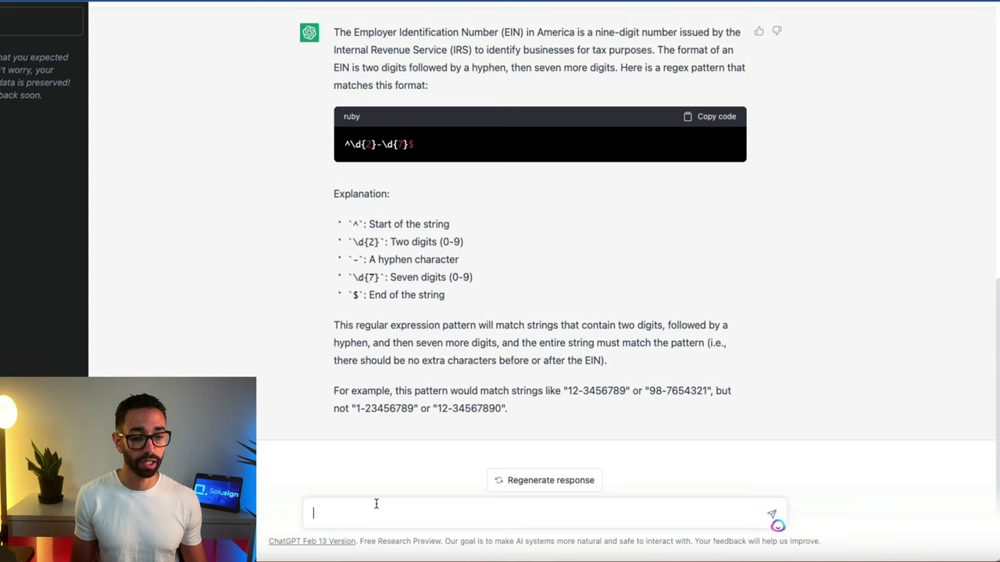
Step: Ask ChatGPT for a Canadian postal code regex and copy ^[A-Z]\d[A-Z] \d[A-Z]\d$
click(375, 504)
text(give me a reg)
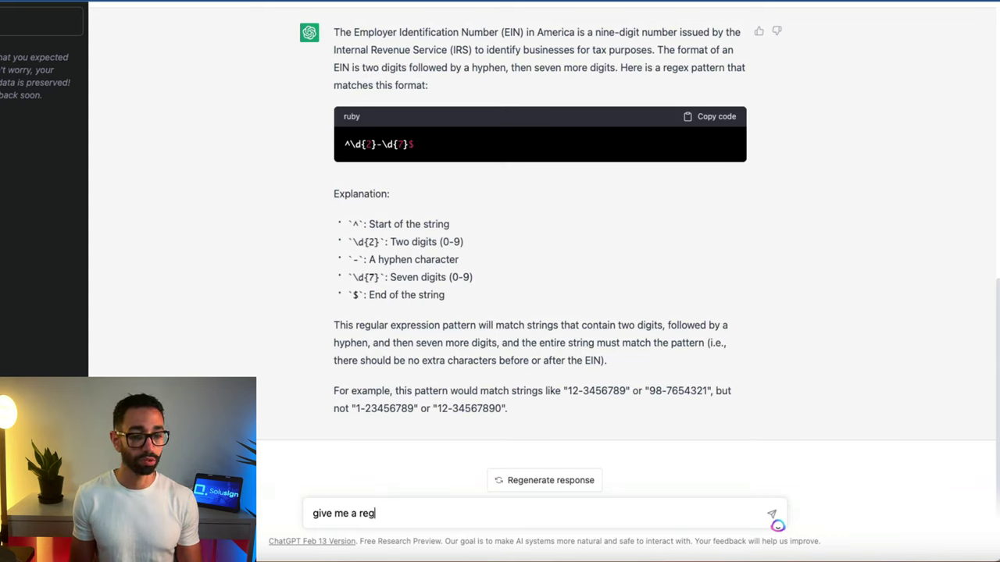
text(ex for canadian postal)
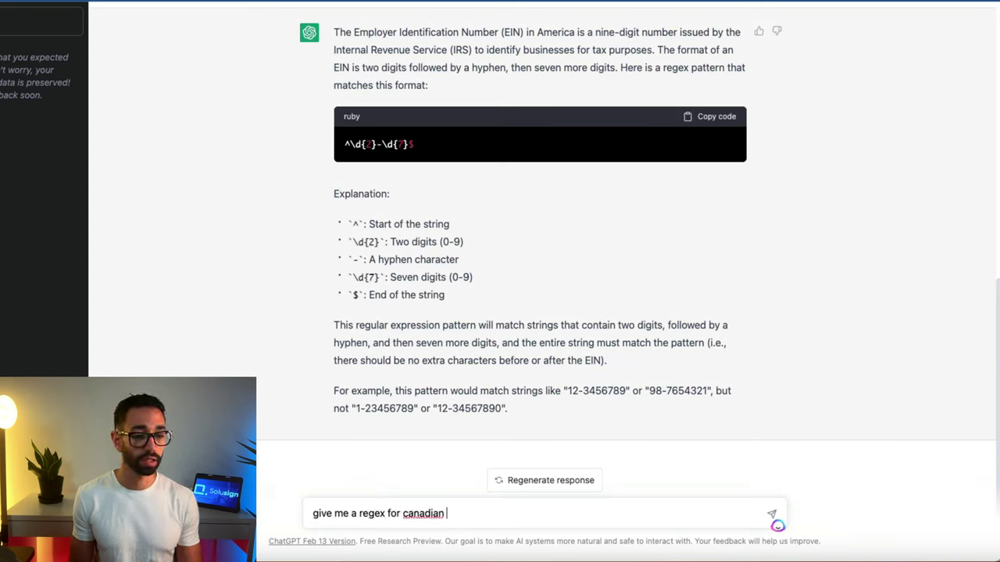
text( codes)
key(Return)
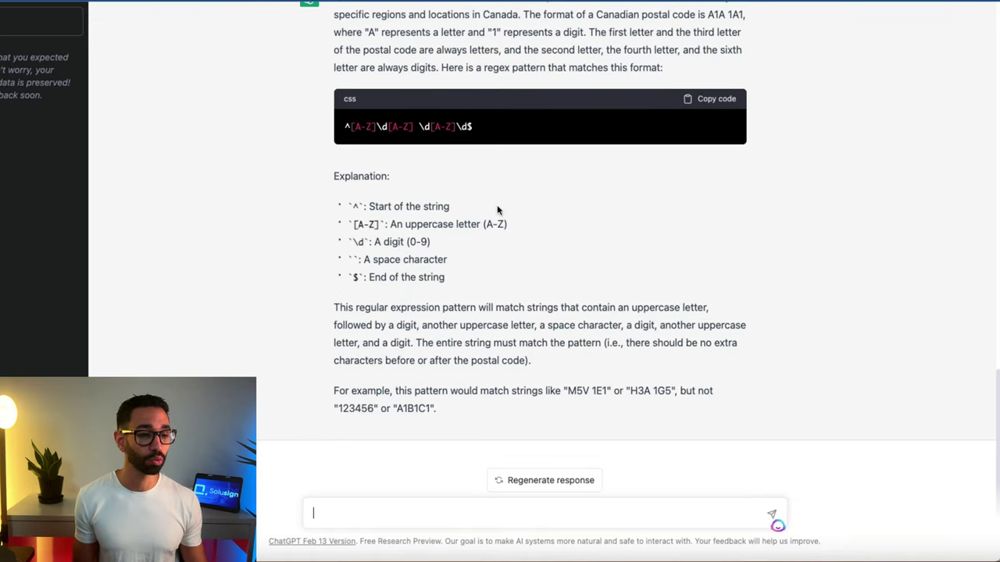
click(712, 100)
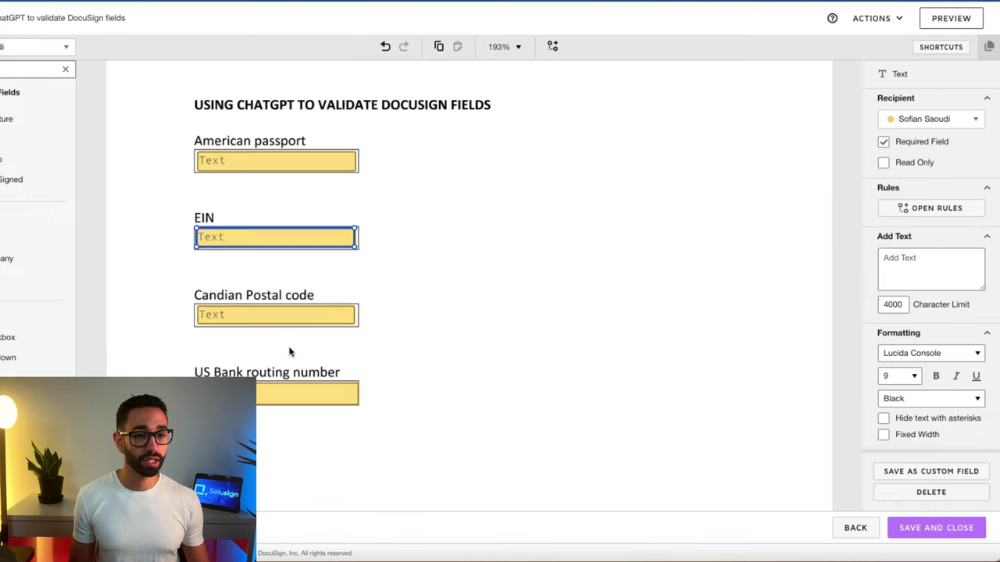
click(268, 317)
Step: Give the Candian Postal code field Custom validation with the copied regex, then preview the template
scroll(948, 375, down, 5)
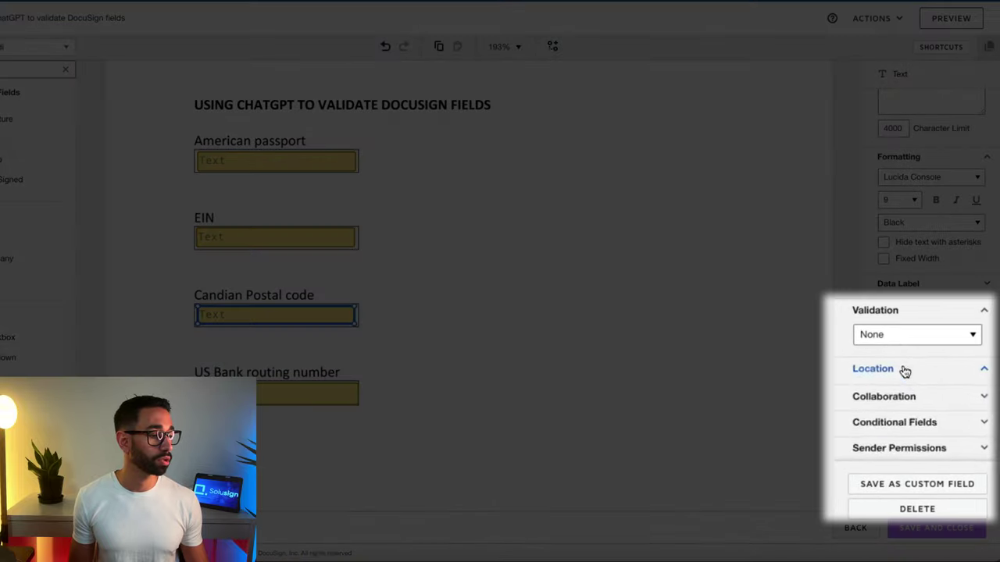
click(914, 344)
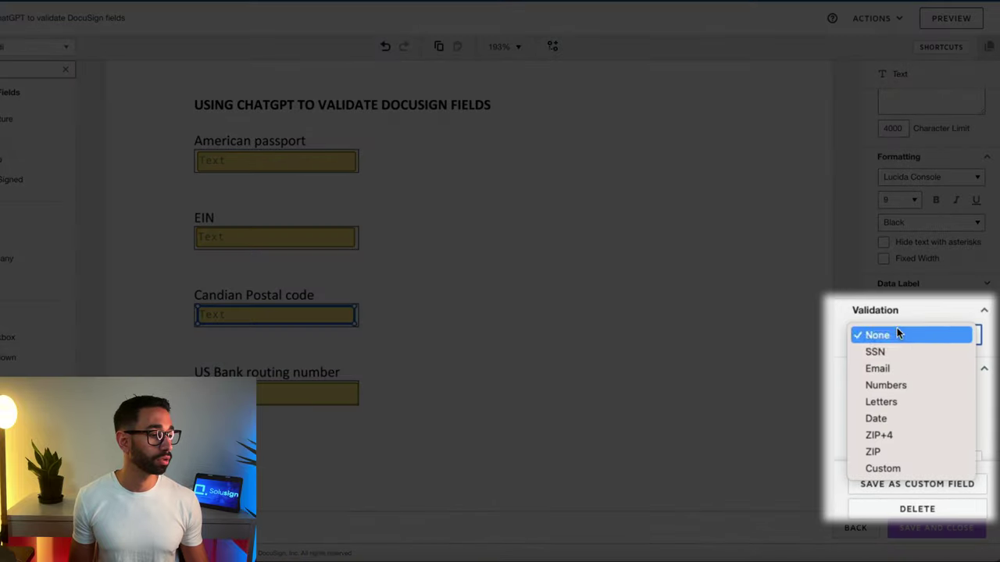
click(887, 468)
click(884, 372)
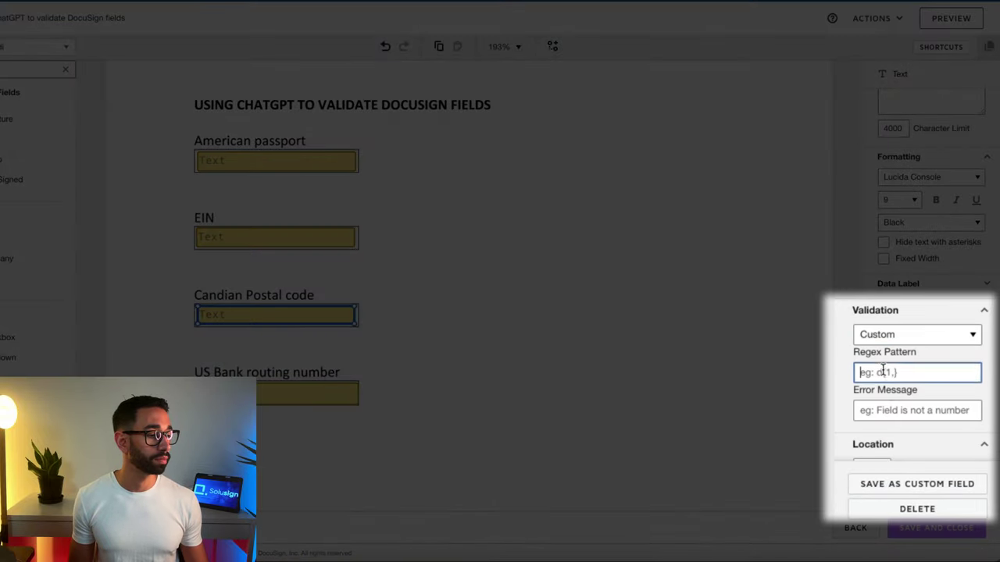
key(ctrl+v)
click(529, 257)
click(258, 314)
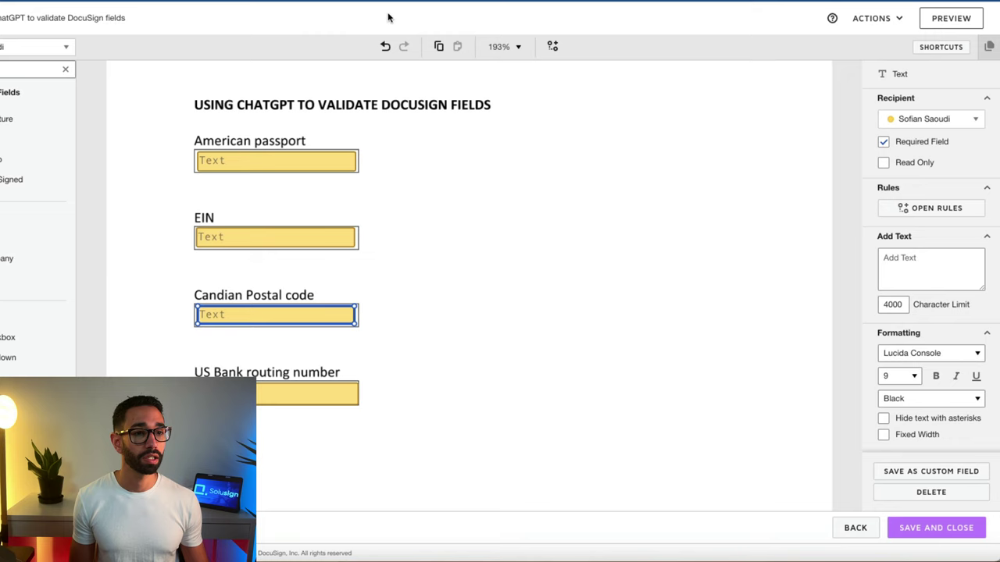
click(951, 18)
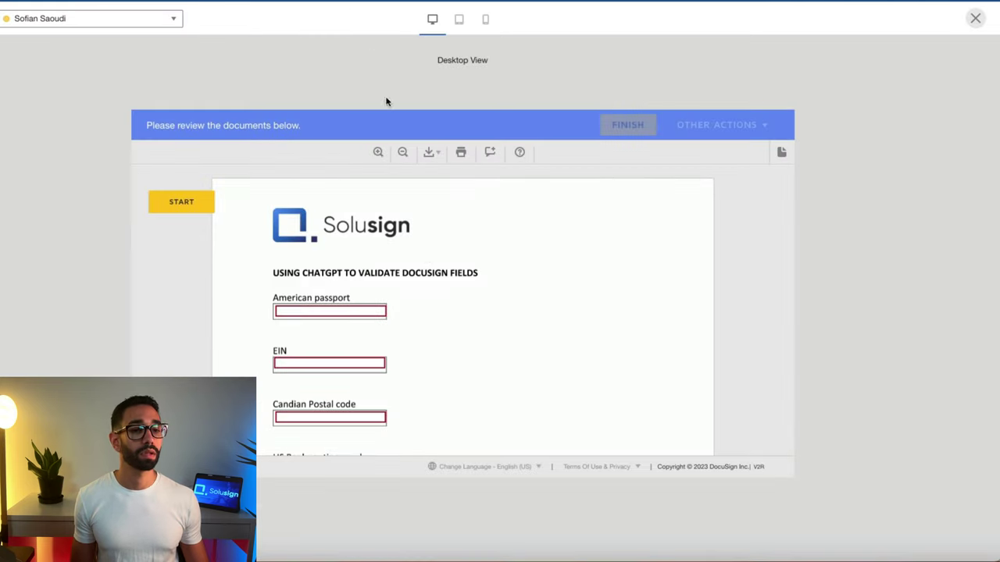
Step: Enter 9999 in the preview's postal code field to confirm it is rejected
scroll(492, 378, down, 2)
click(322, 324)
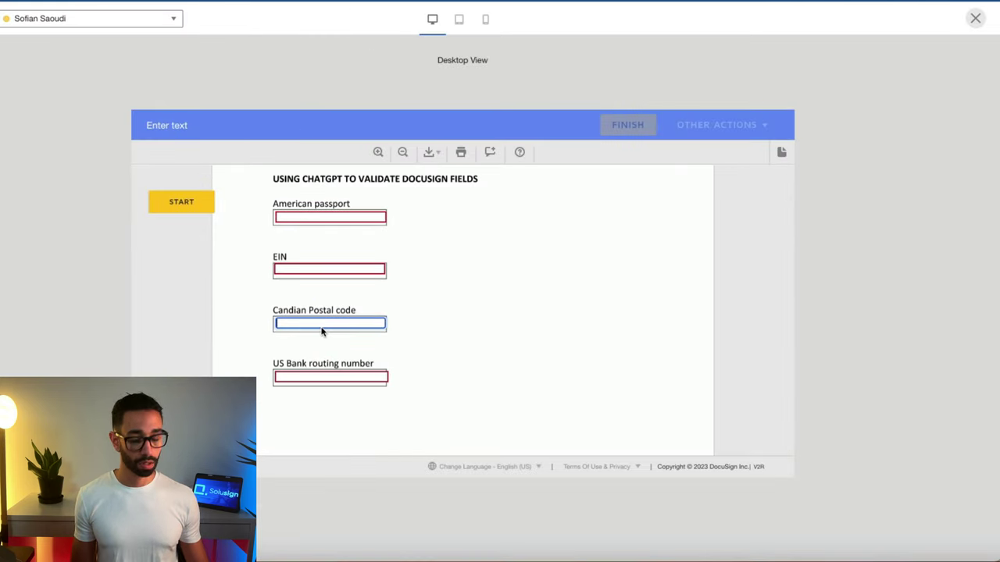
text(9999)
click(363, 369)
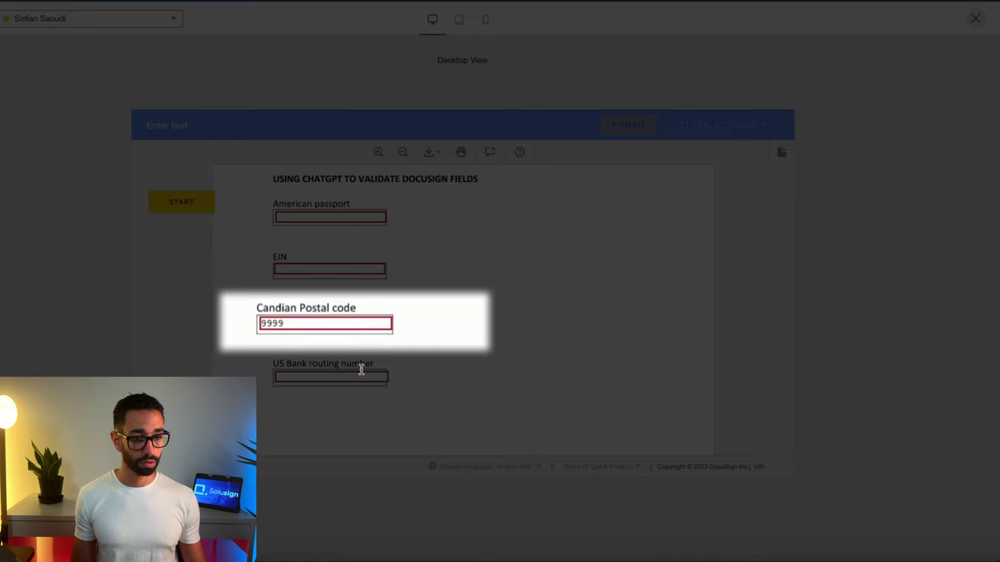
Step: Test the postal code field with M3C 0E4 (accepted) and M3C 0EE (rejected)
drag(311, 322, 212, 323)
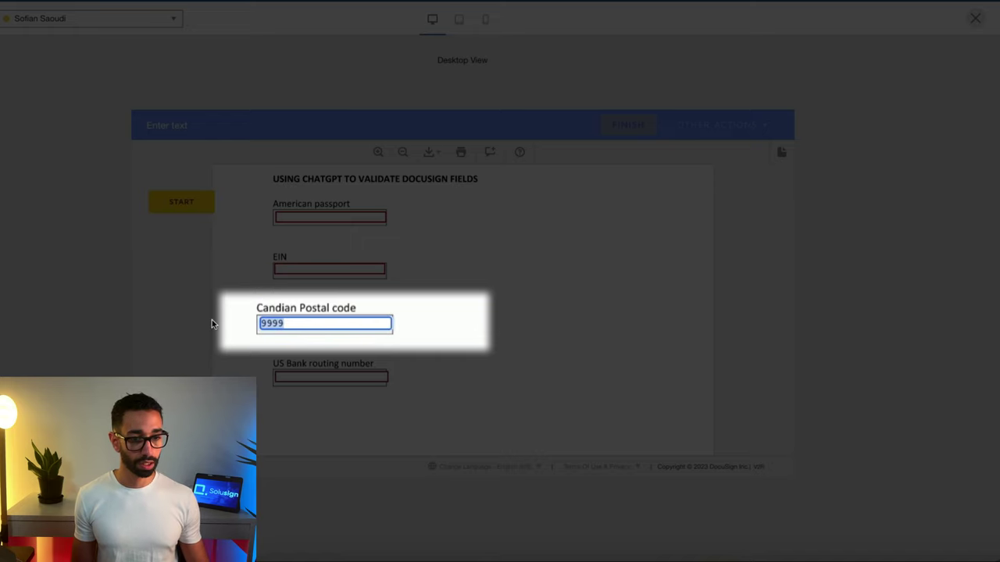
text(M3C 0E4)
click(248, 349)
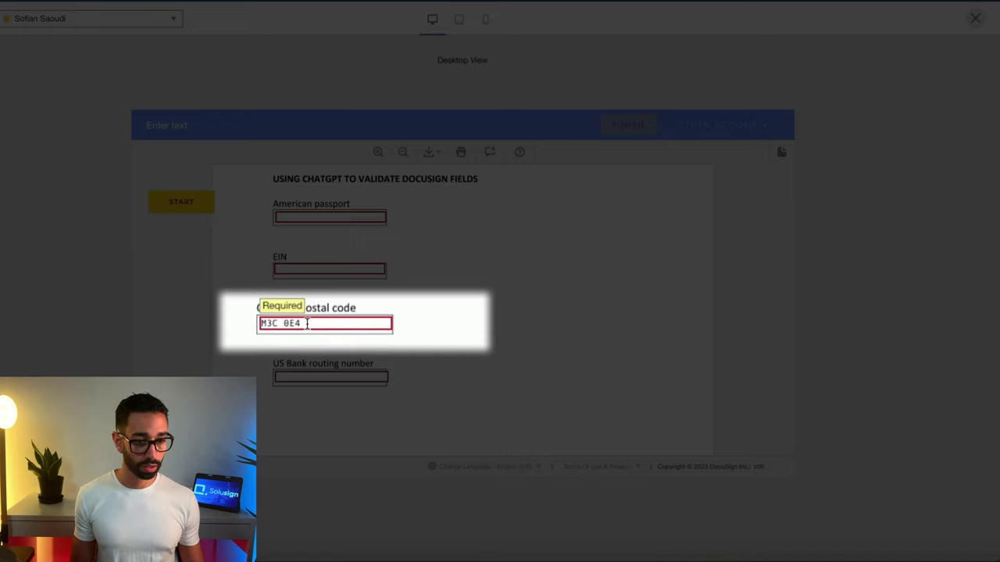
click(312, 321)
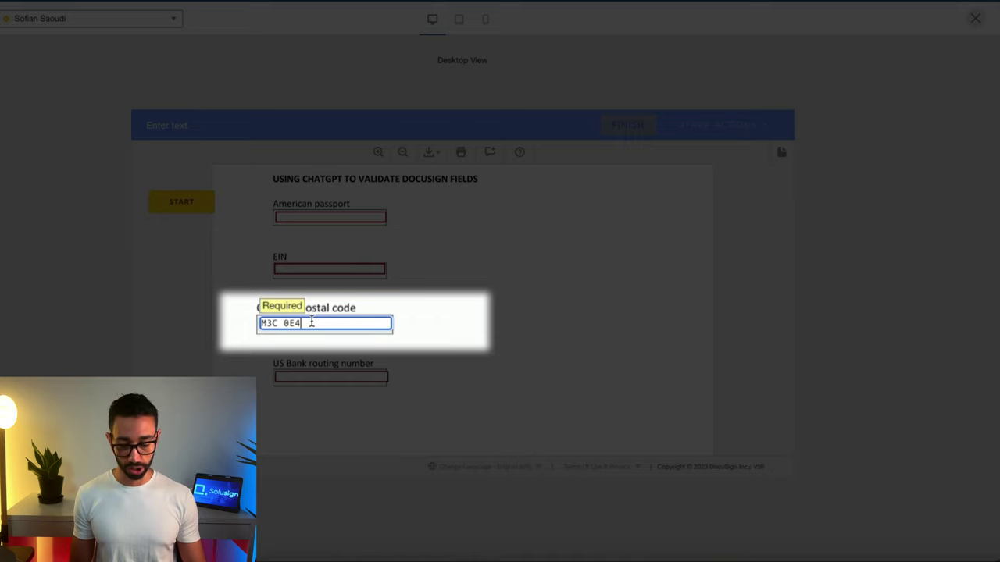
key(BackSpace)
text(E)
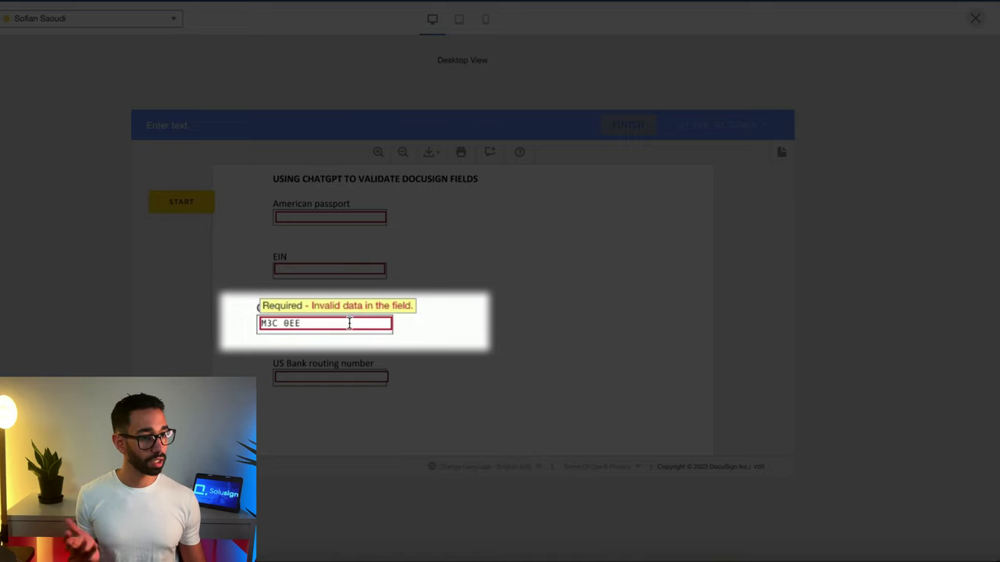
click(356, 322)
text(4)
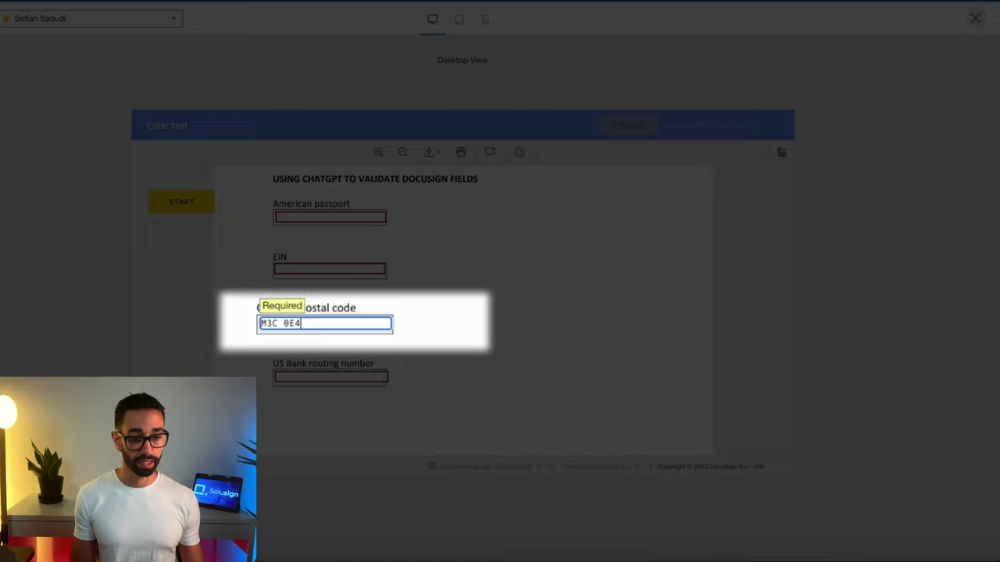
click(442, 346)
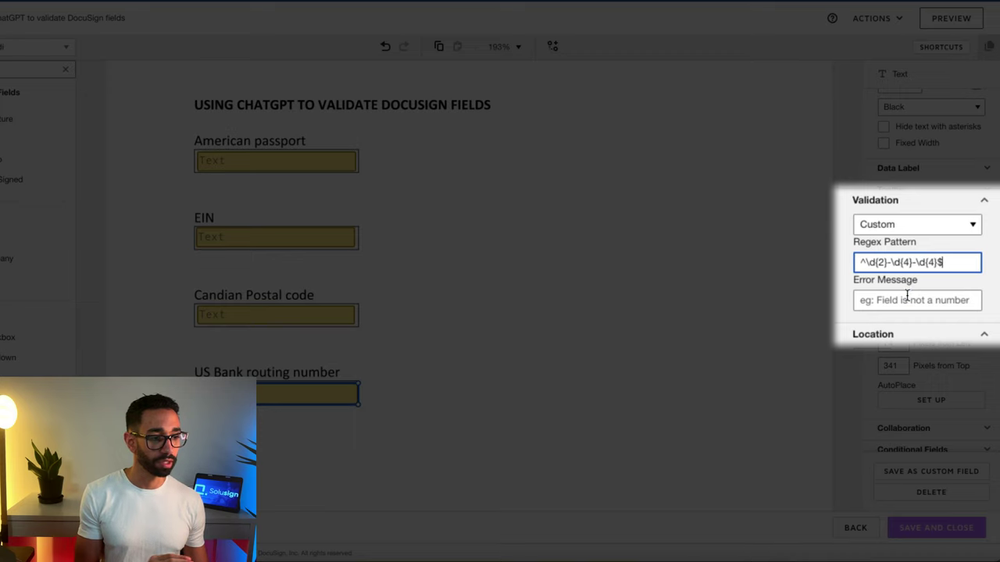
Step: Set the EIN field's validation error message to 'The format should be XX-XXXXXXX'
click(913, 295)
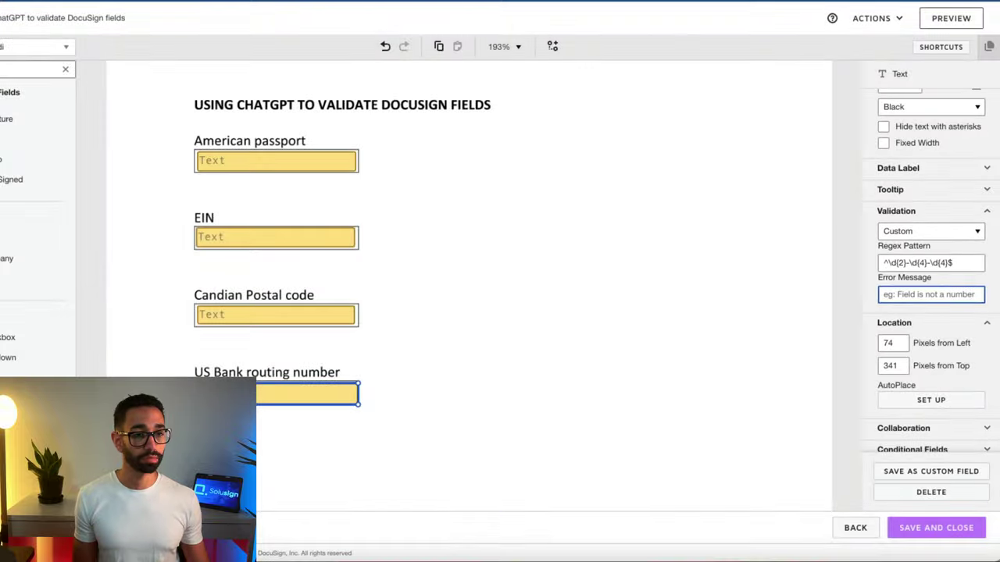
click(379, 184)
click(267, 236)
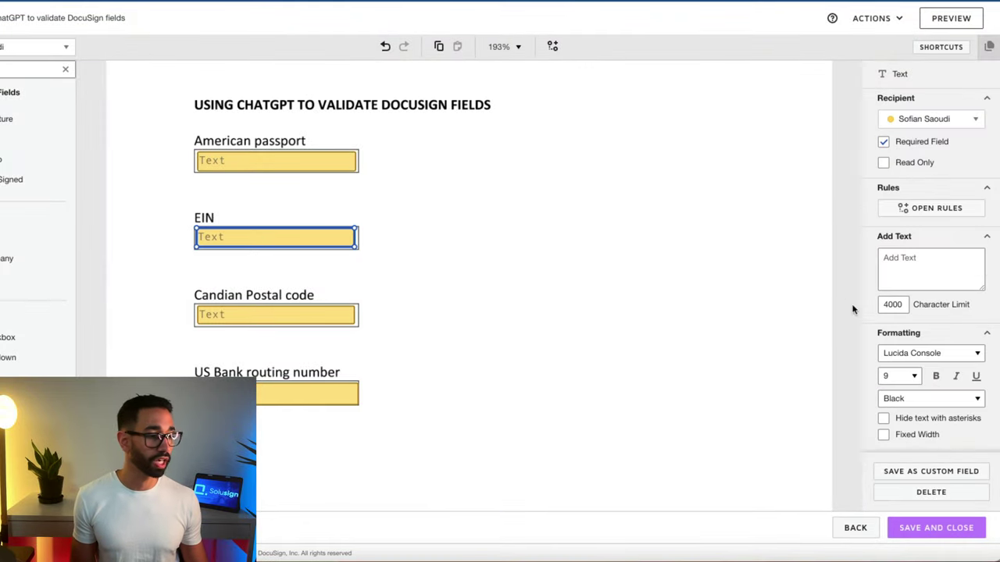
scroll(867, 328, down, 5)
click(934, 346)
text(The fo)
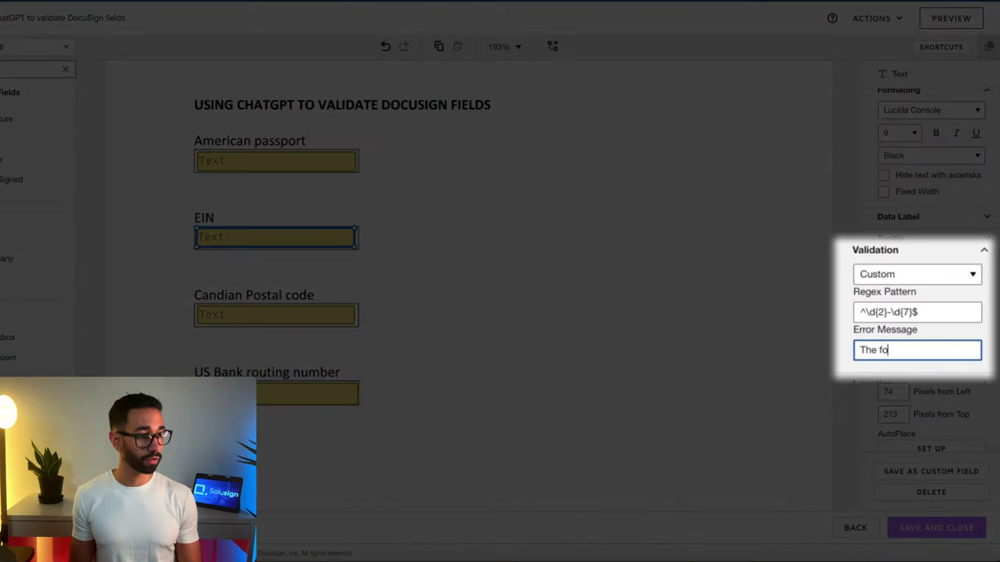
text(rmat should be)
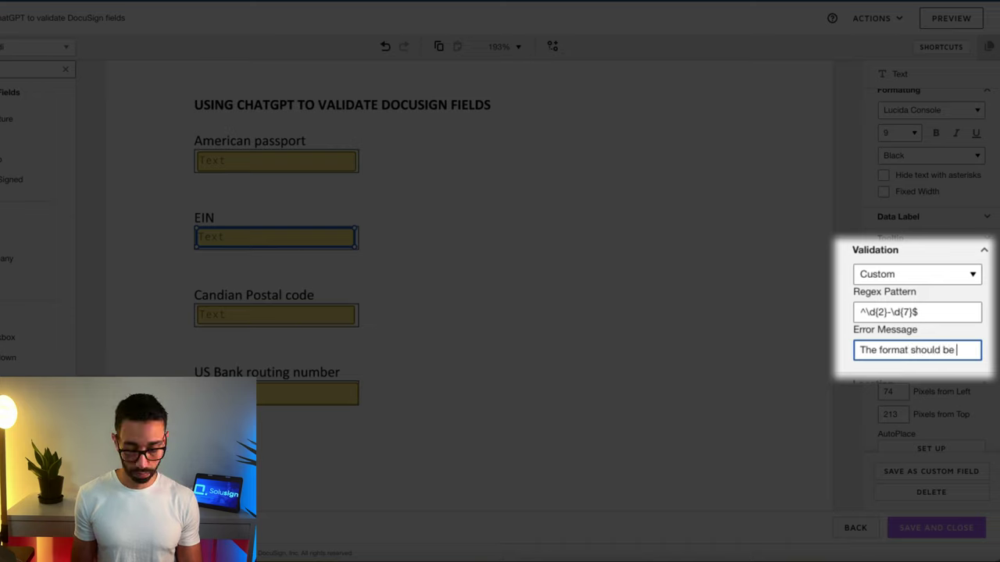
text( XX-XX)
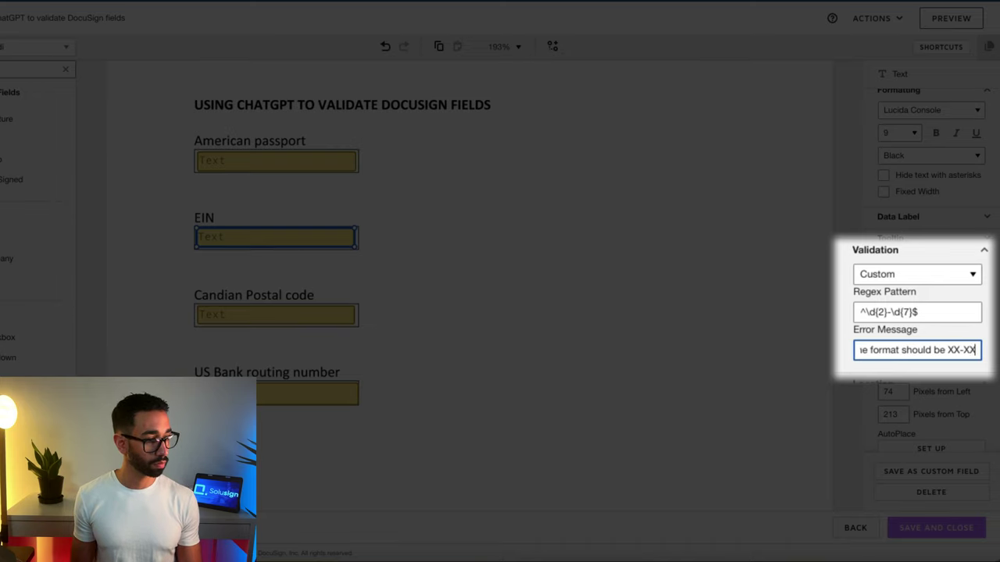
text(XXXXX)
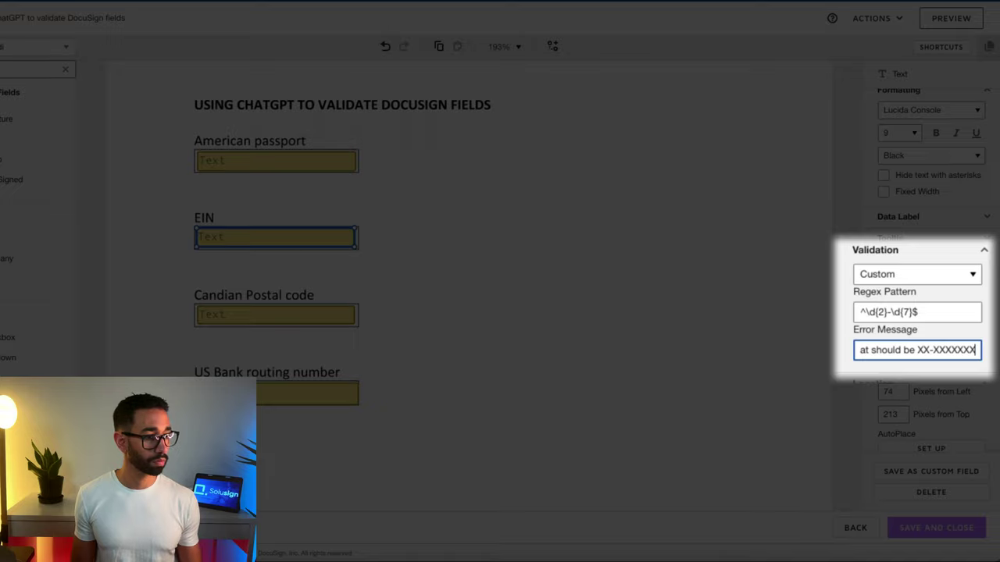
click(598, 271)
Step: Preview the form, enter 'AA' in the EIN field to see its format warning, then delete it
click(950, 18)
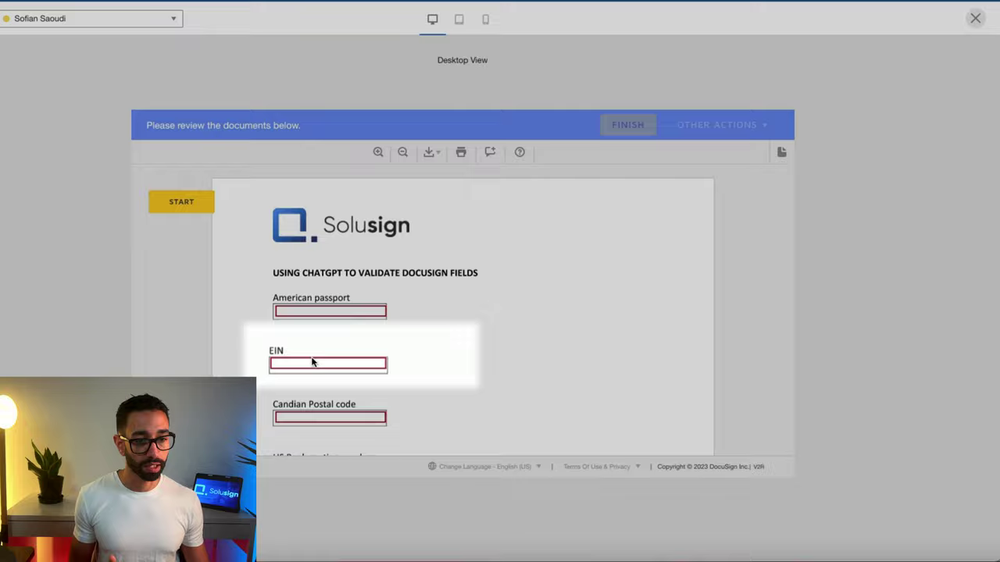
click(311, 361)
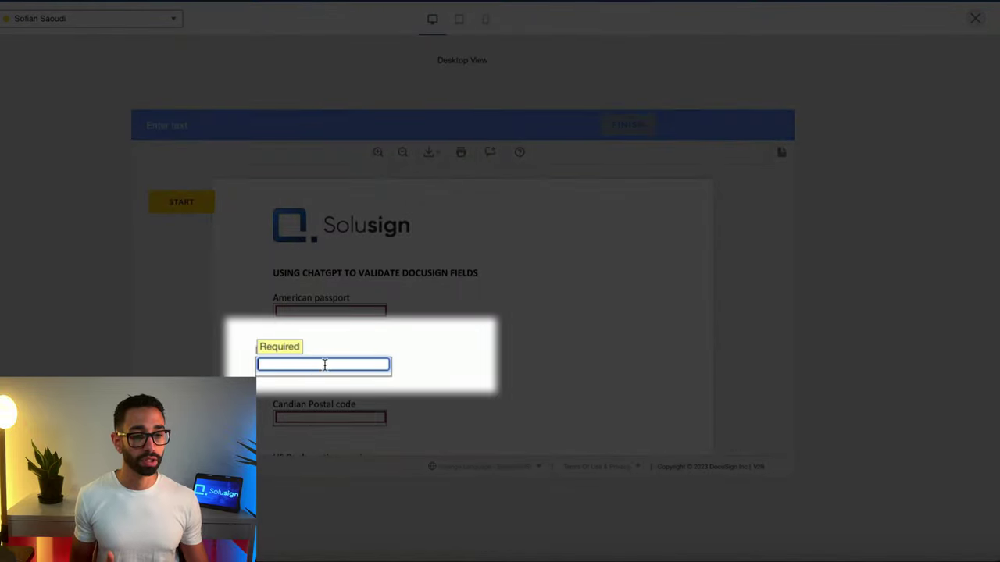
text(AA)
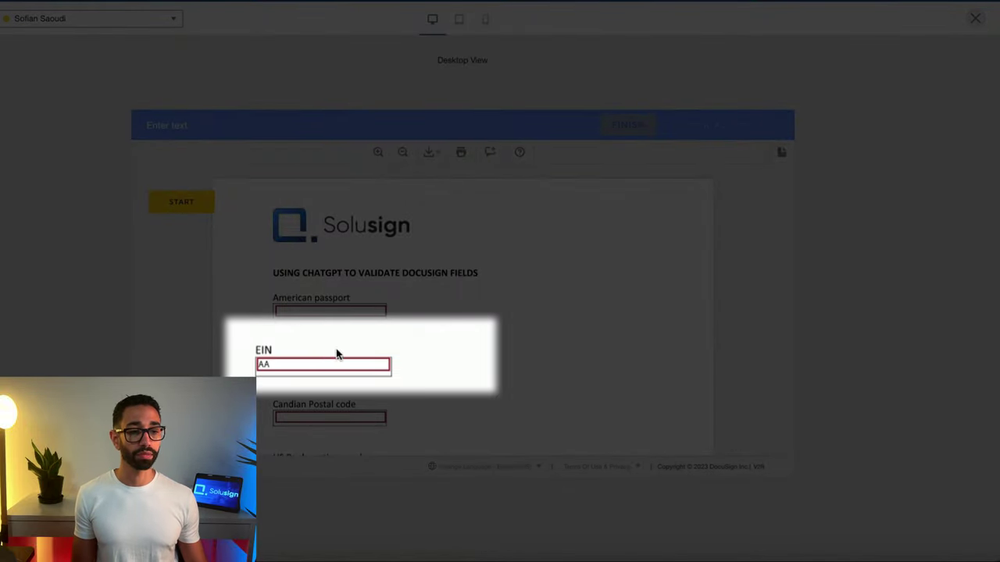
click(279, 364)
key(BackSpace)
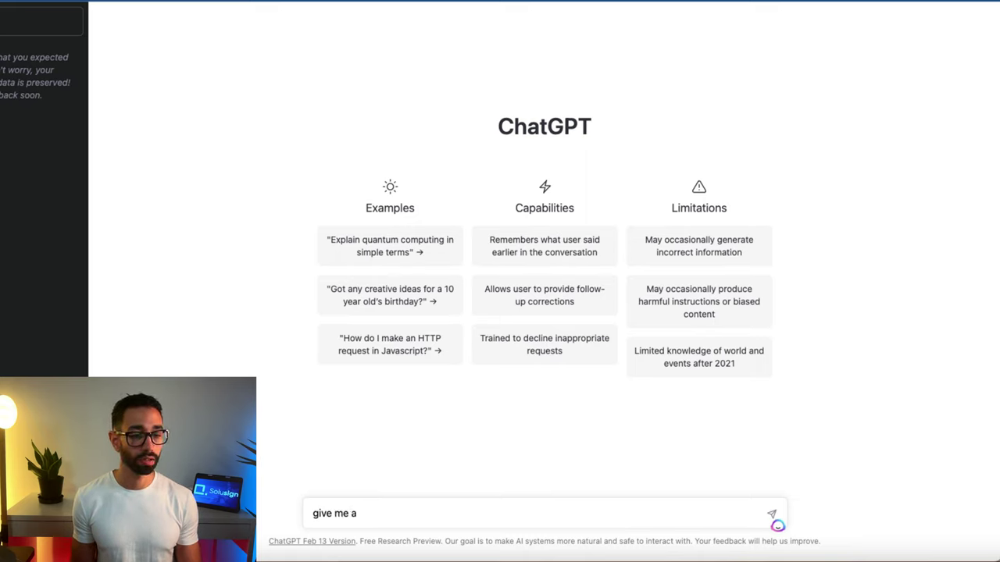
Step: Ask ChatGPT for a regex matching numbers between 0 and 30
text(range regex between 0 and)
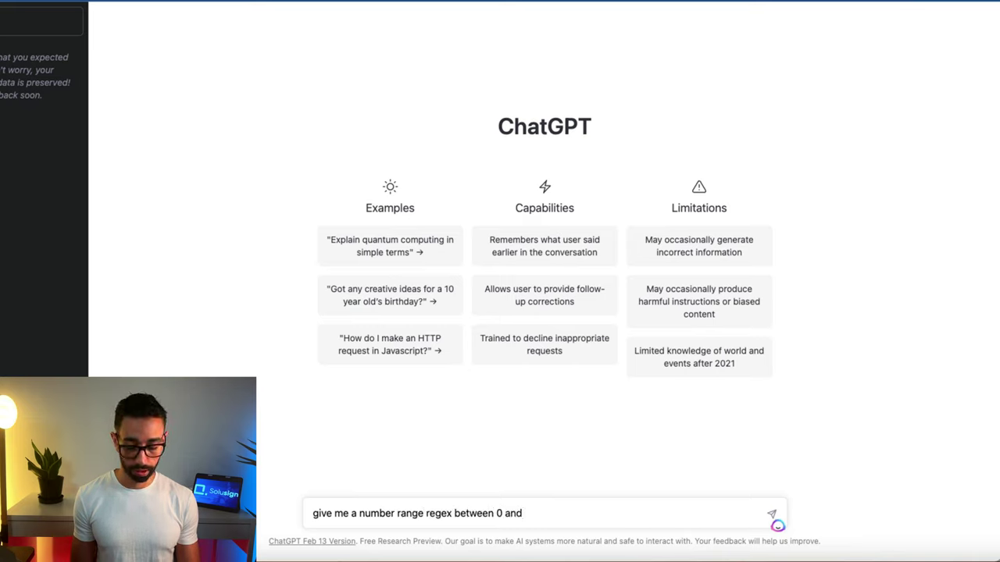
text(30)
key(Return)
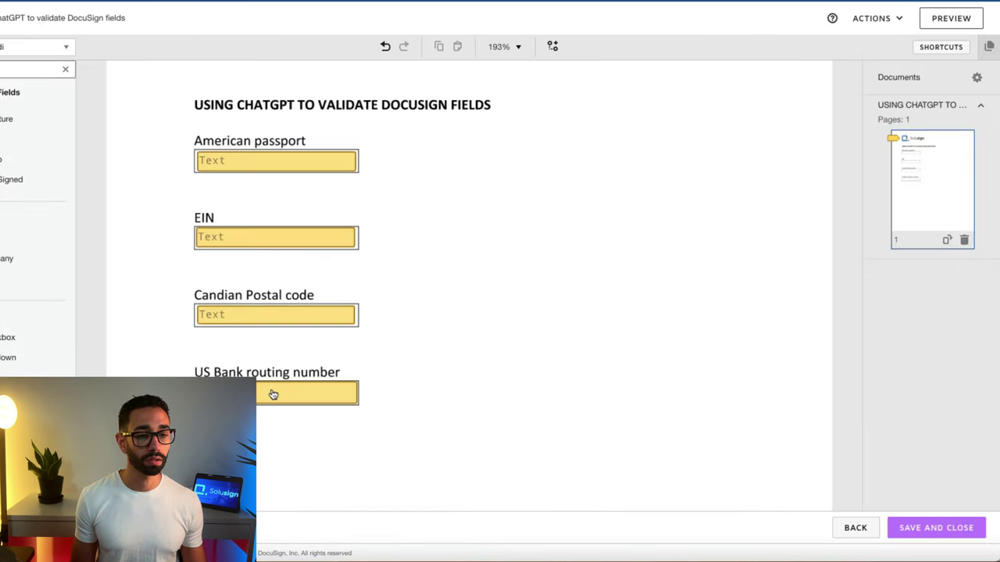
Step: Place a text field beside US Bank routing number with Custom validation using the pasted 0–30 regex
drag(274, 395, 469, 390)
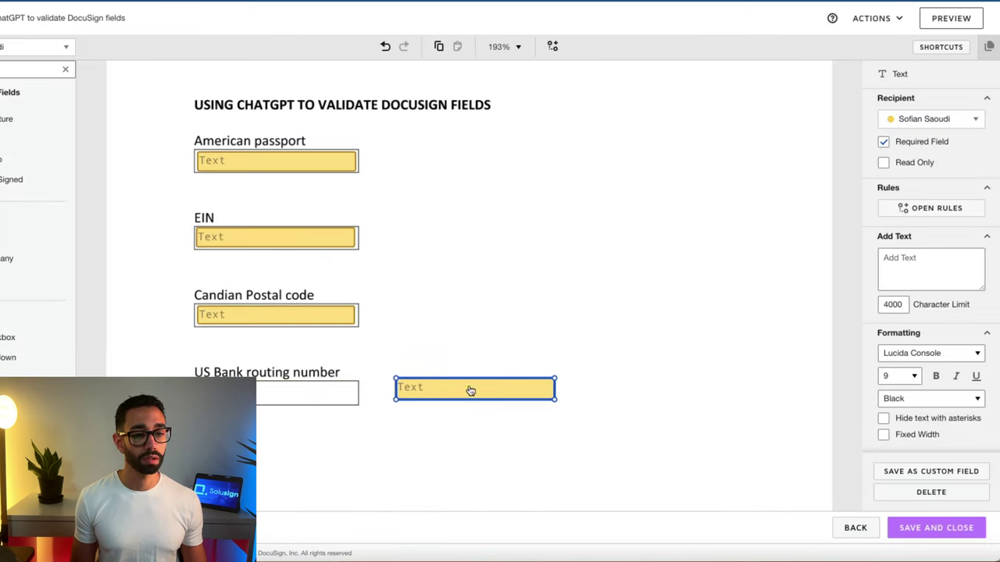
scroll(937, 401, down, 3)
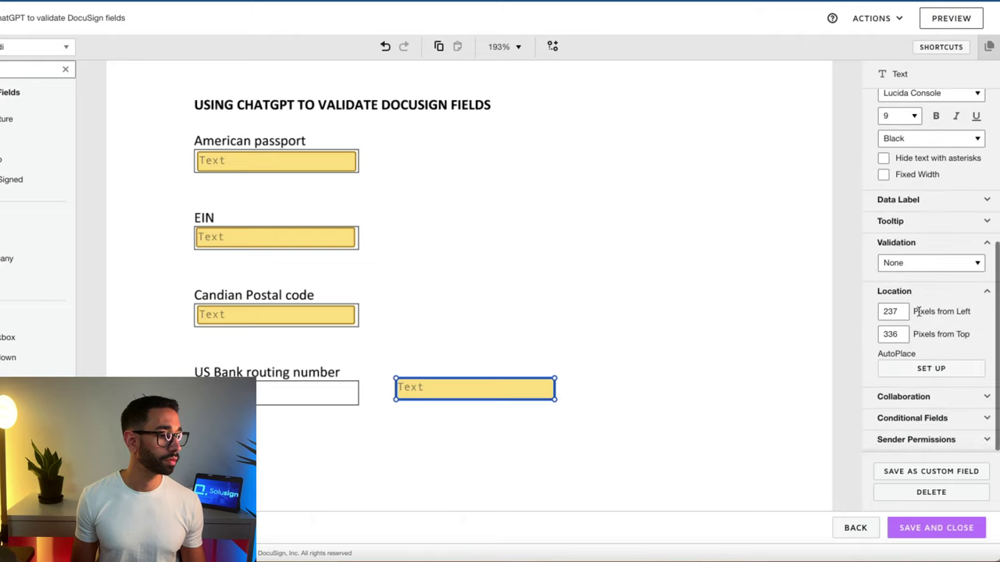
click(906, 200)
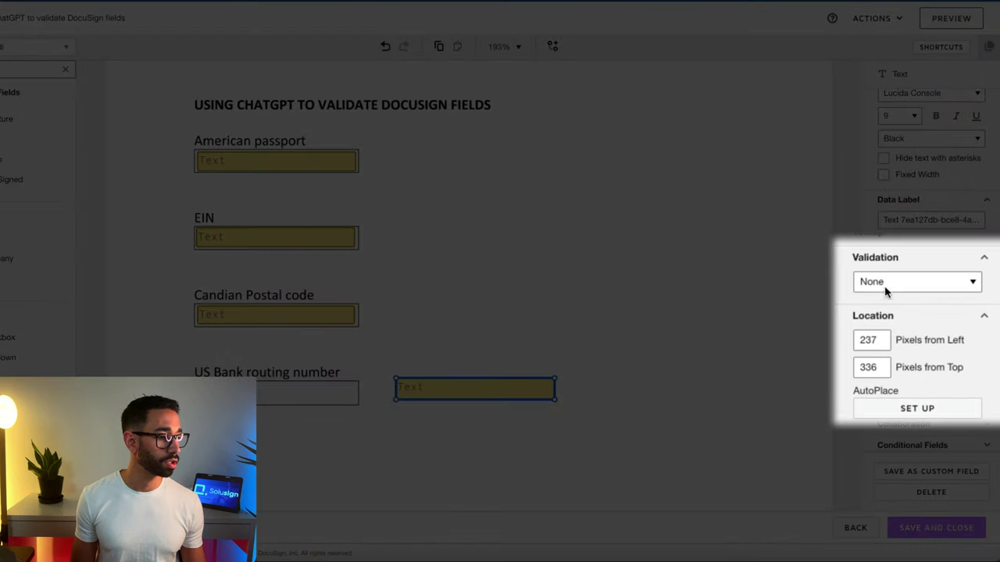
click(875, 259)
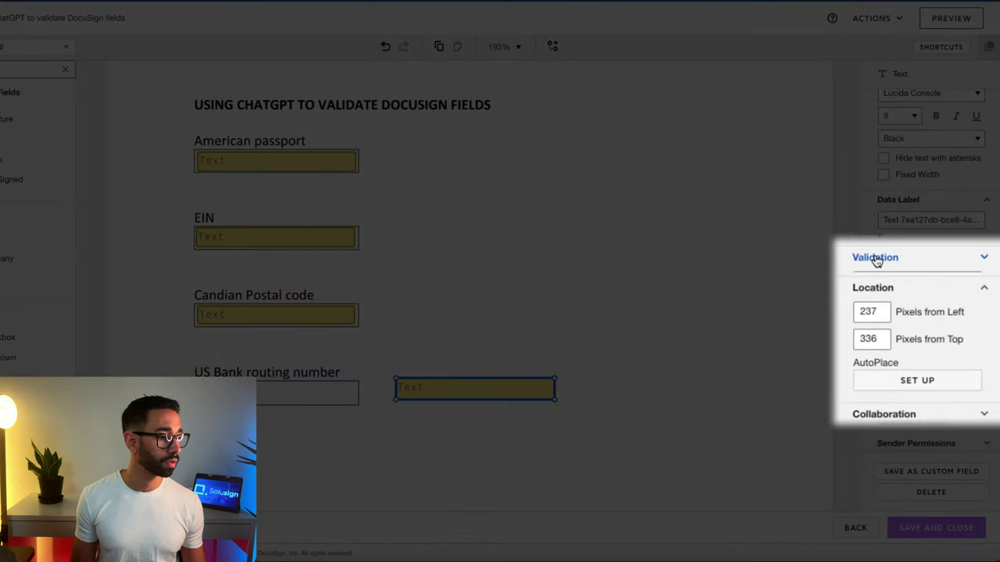
click(875, 259)
click(877, 283)
click(875, 416)
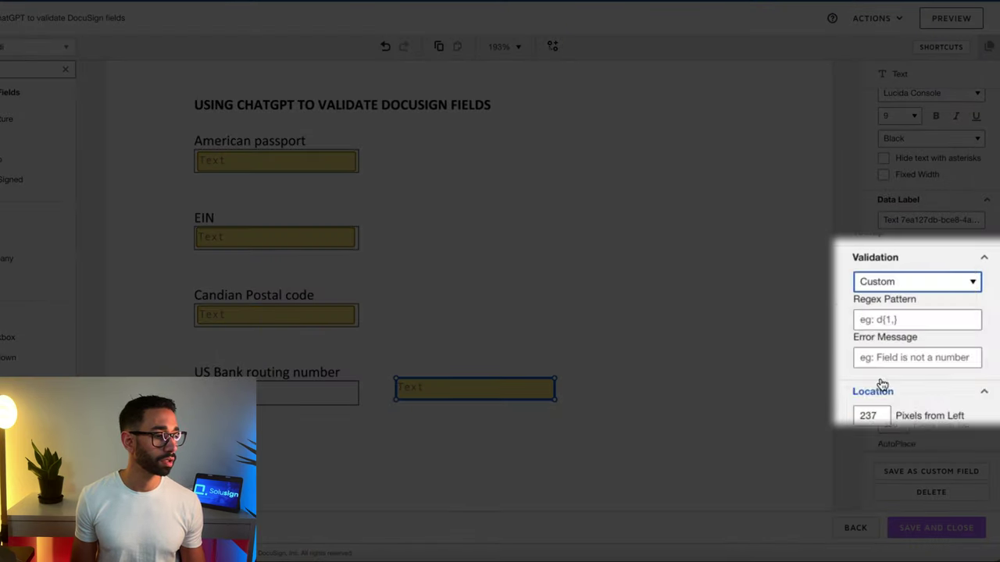
click(861, 319)
text(^(?:0|[1-9]|[12]\d|30)$)
Step: In the signer preview, test the 0–30 field with 30, 31 and 01
click(951, 18)
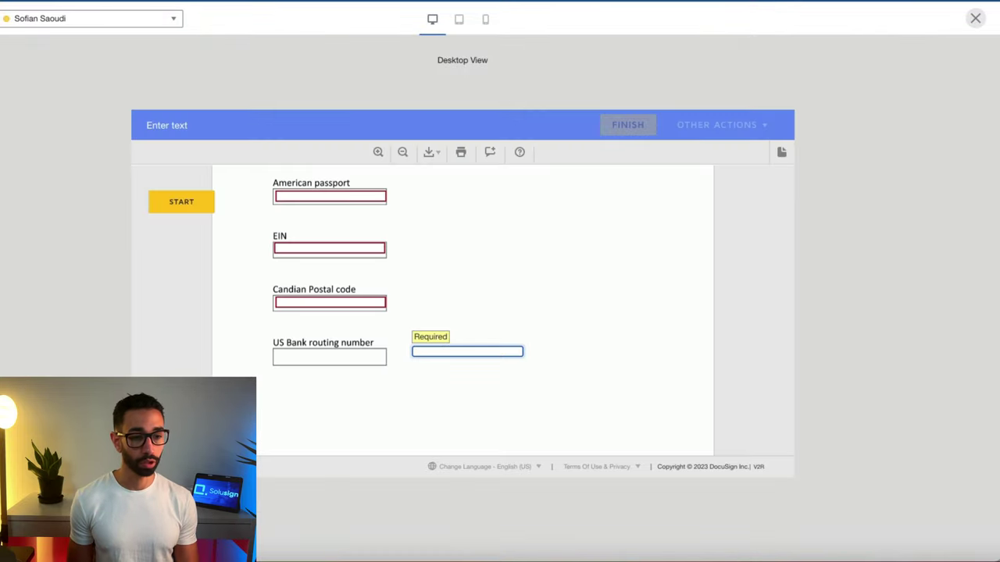
text(1)
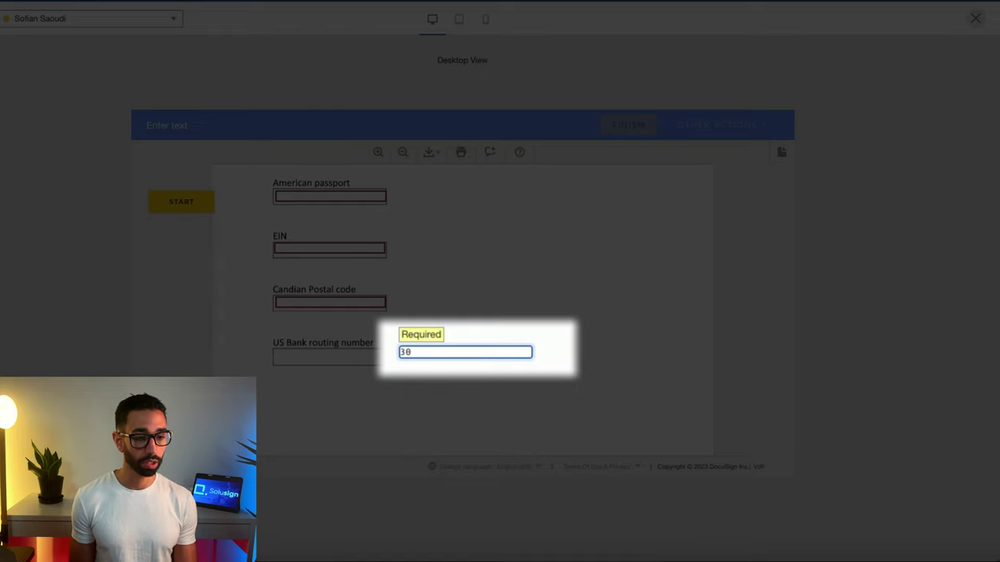
text(31)
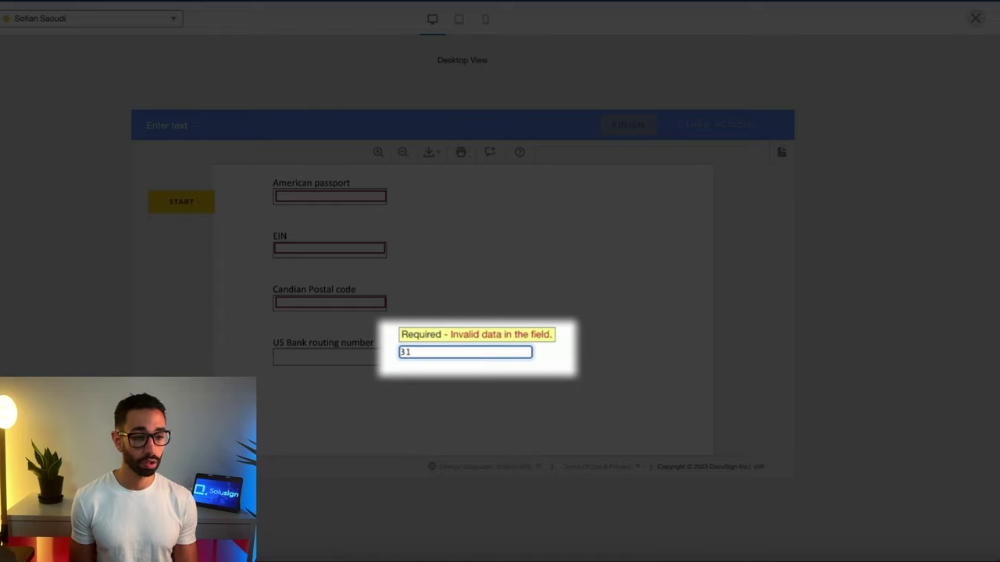
key(BackSpace)
text(01)
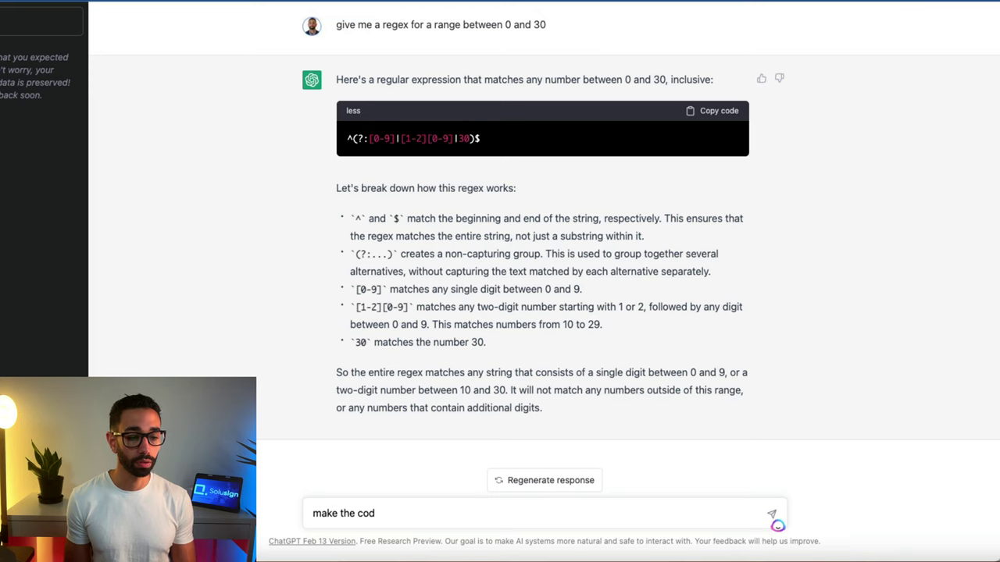
Step: Ask ChatGPT to allow a leading 0 and copy the updated regex ^(?:0?[0-9]|[1-2][0-9]|30)$
text(e work if a leading 0 is in)
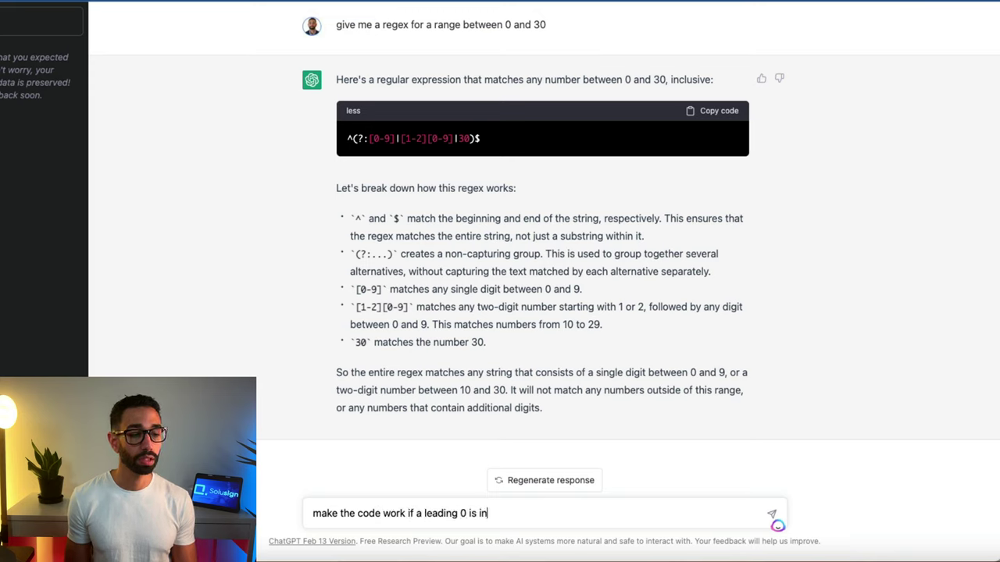
text(cluded before single digit nunber)
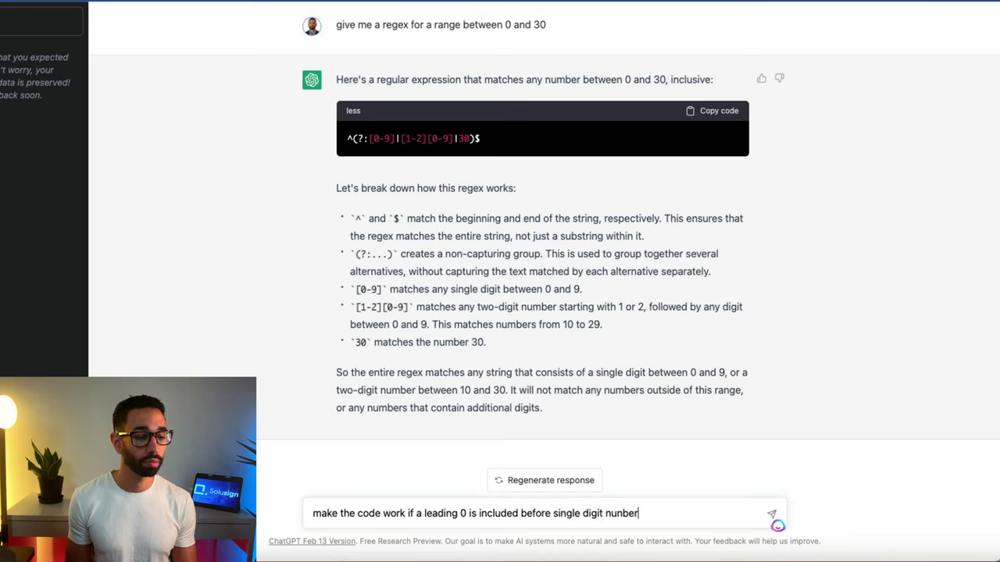
text(s)
key(Return)
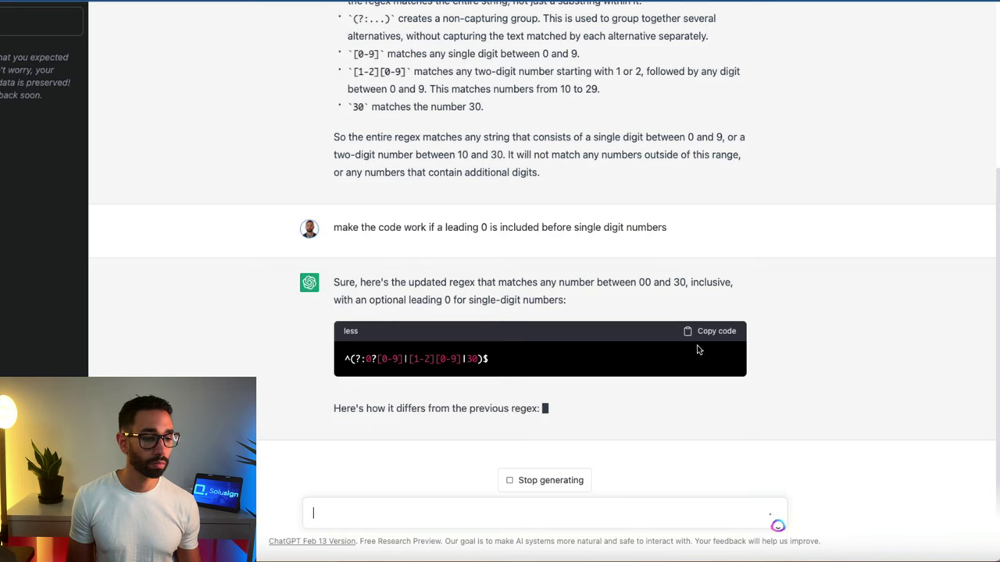
click(703, 286)
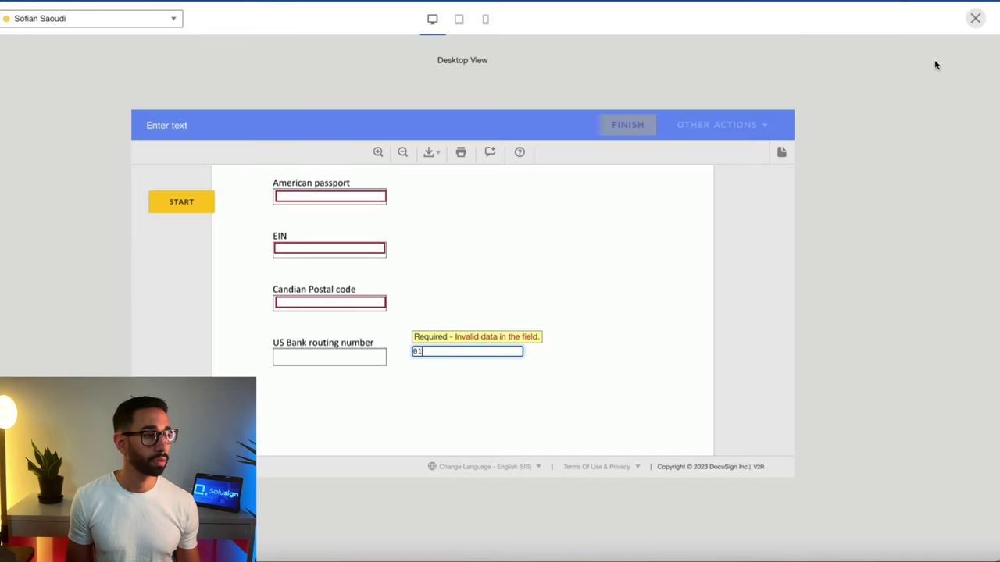
Step: Replace the field's regex pattern with the leading-zero version
click(975, 18)
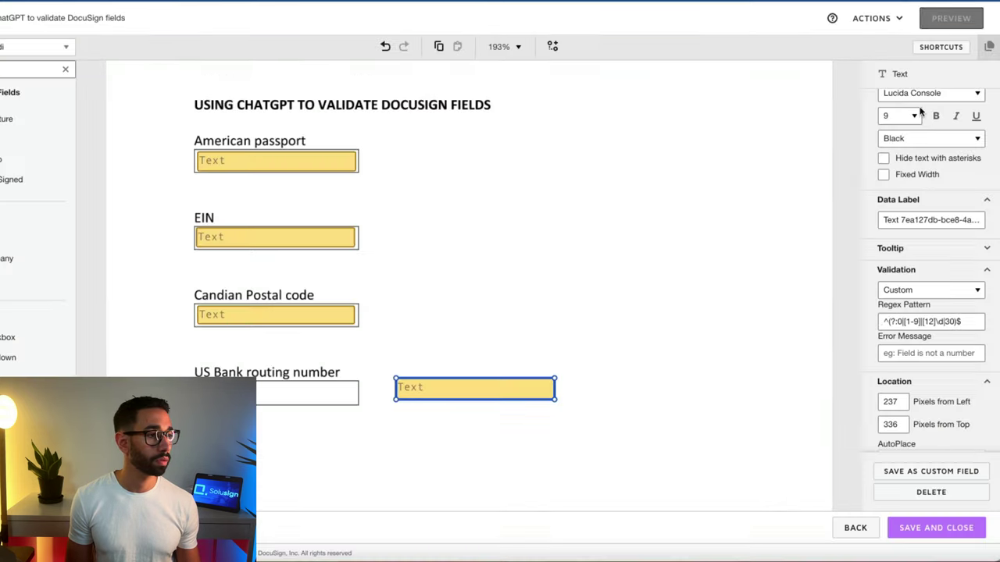
triple_click(899, 320)
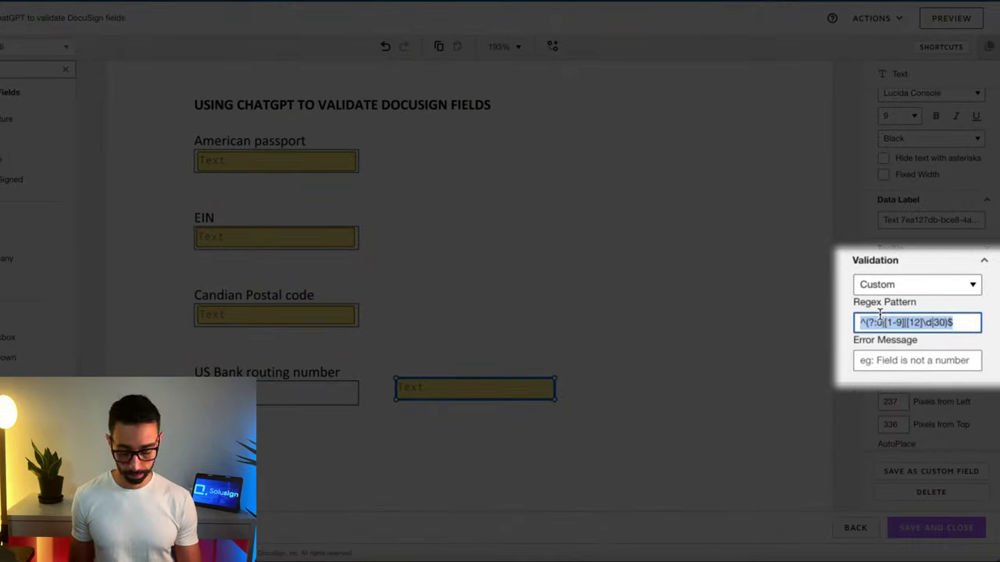
key(ctrl+v)
Step: Preview the form and test the field with 01, 30, 31 and 020
click(951, 18)
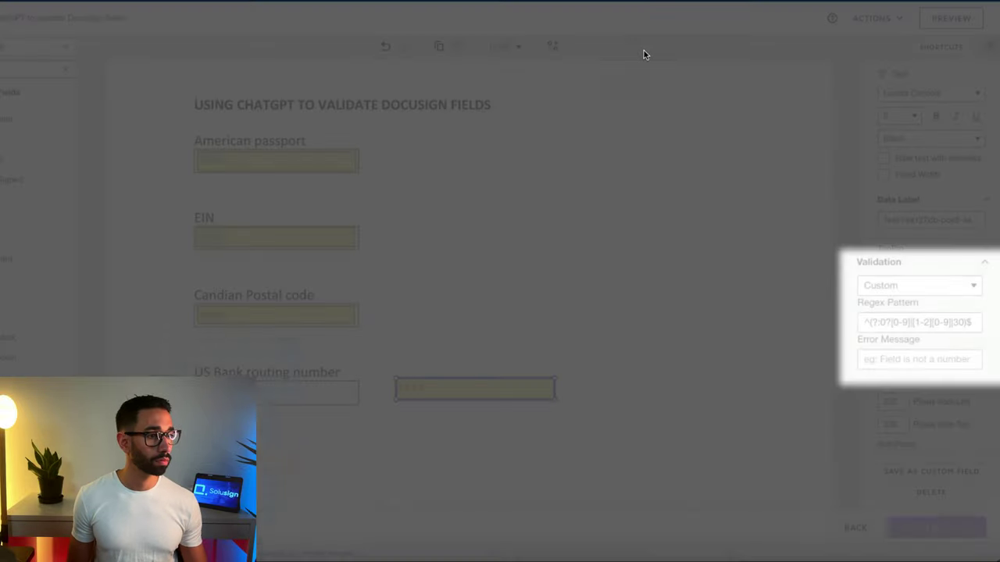
text(01)
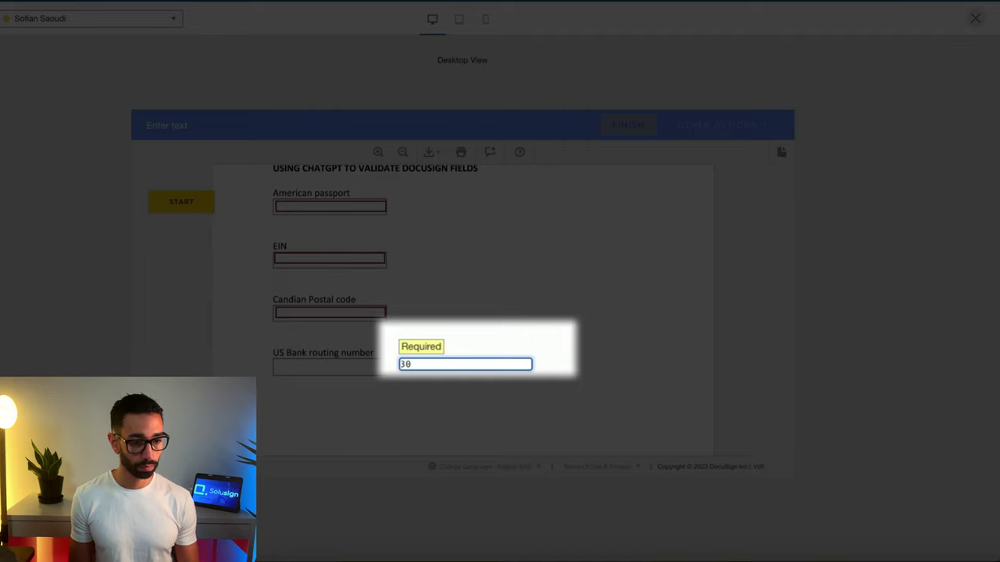
text(1)
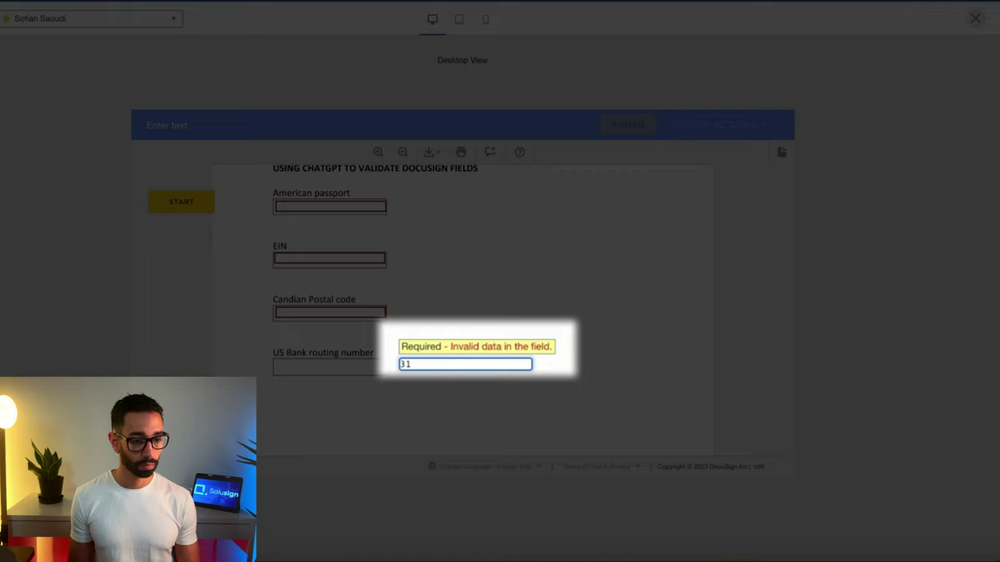
key(BackSpace)
key(BackSpace)
text(0)
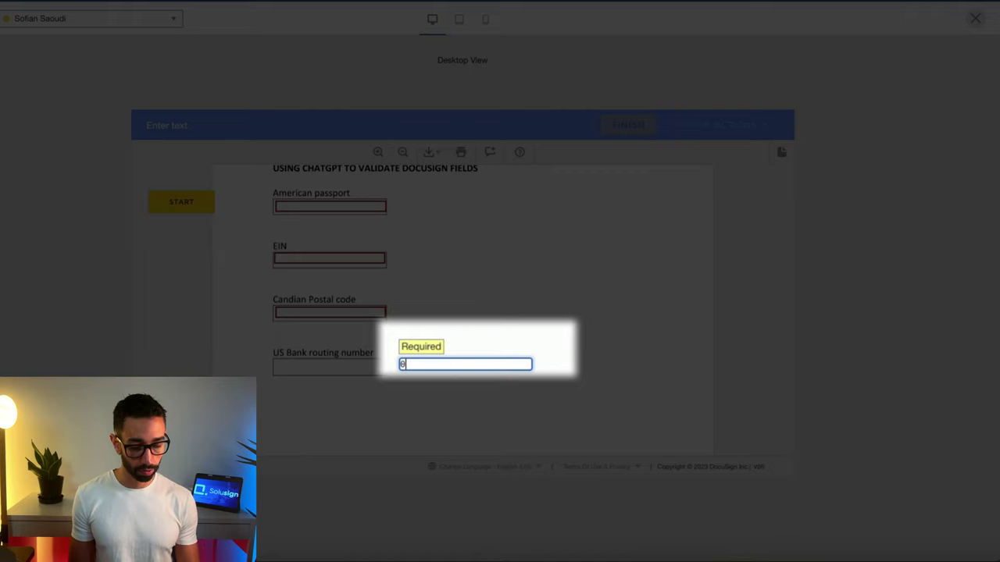
text(20)
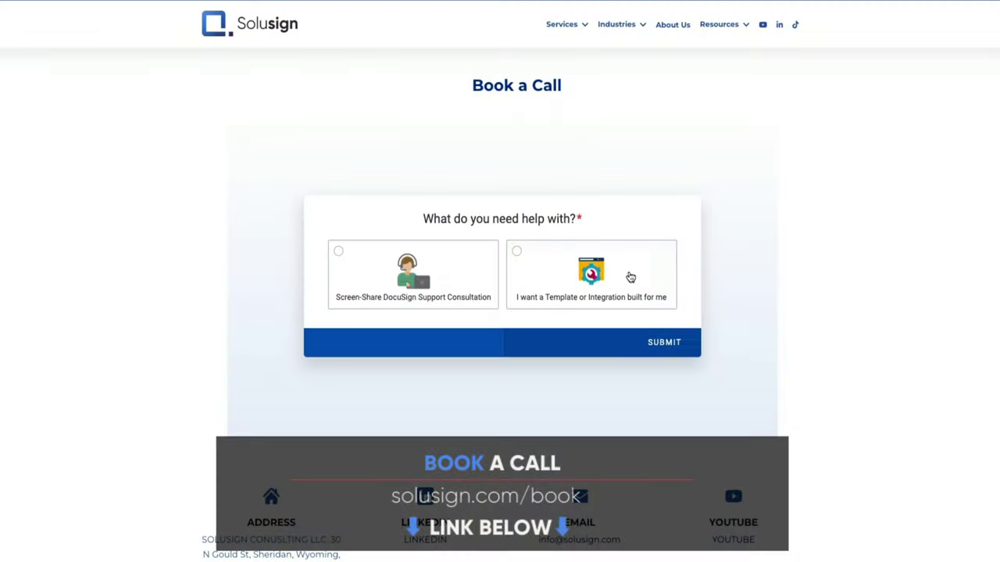
Step: On the Book a Call form, choose 'Template or Integration built for me', then 'DocuSign Integration'
click(601, 283)
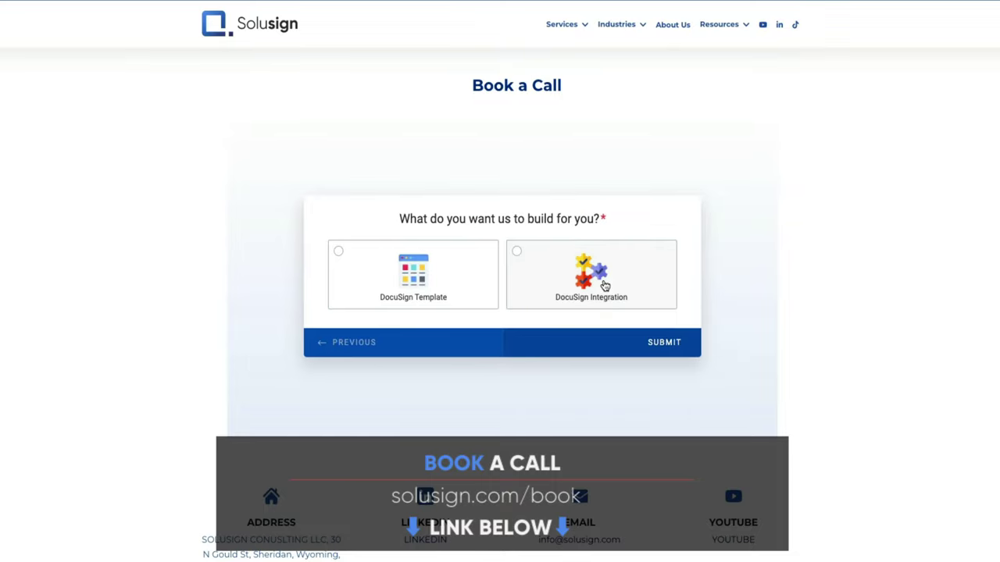
click(604, 285)
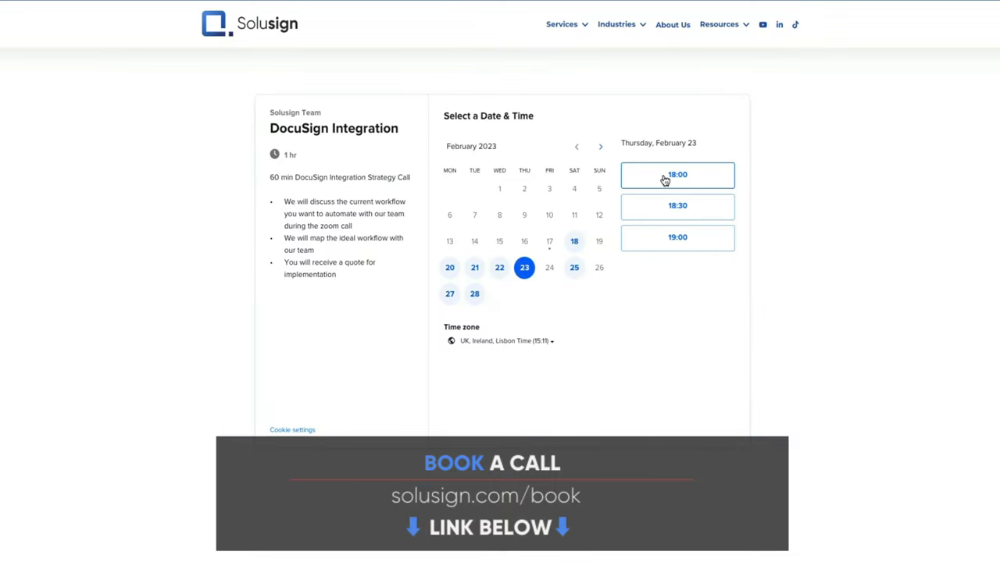